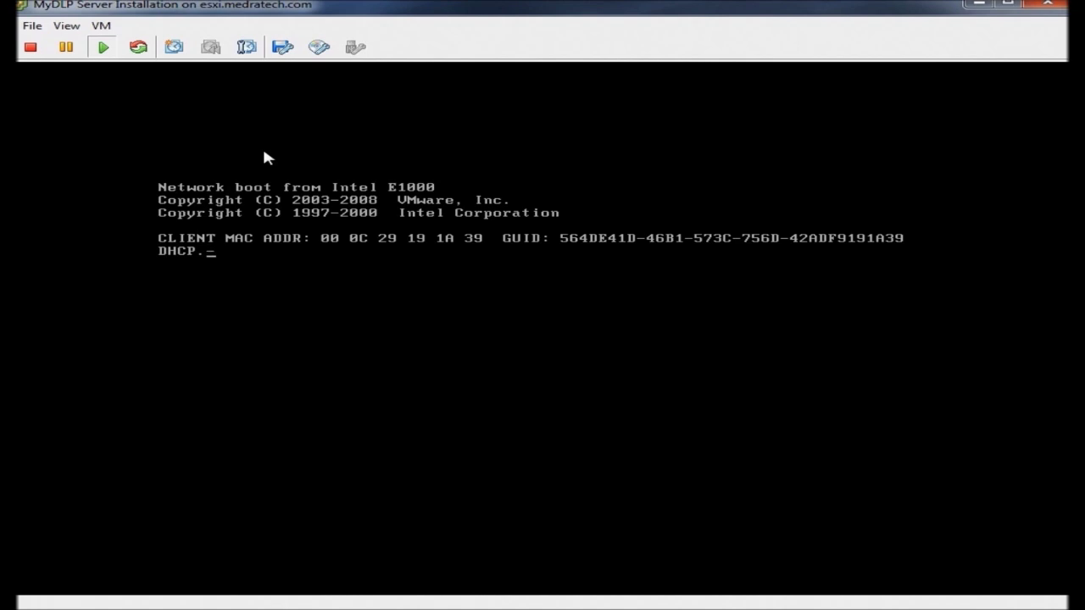
Step: Mount the local mydlp-appliance_precise_amd64_12.07.iso image on CD/DVD drive 1
click(320, 51)
mouse_move(369, 75)
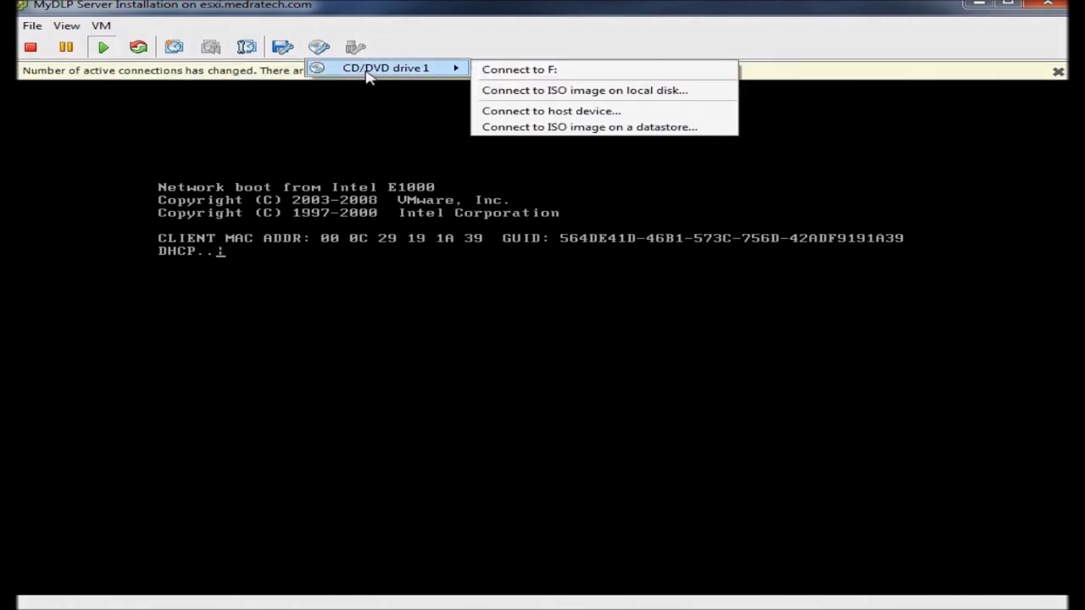
click(517, 91)
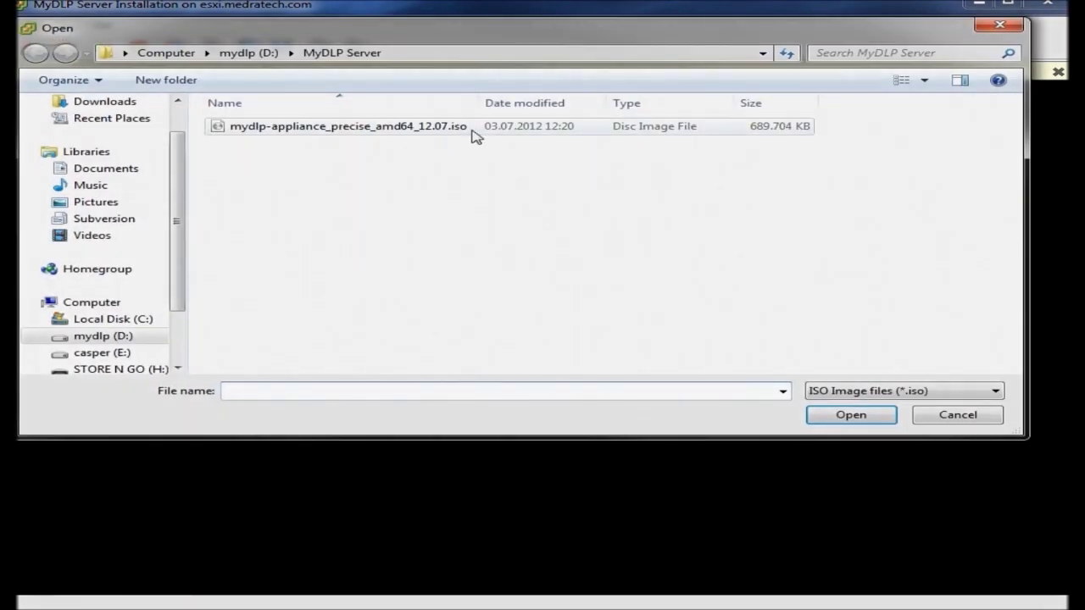
double_click(473, 133)
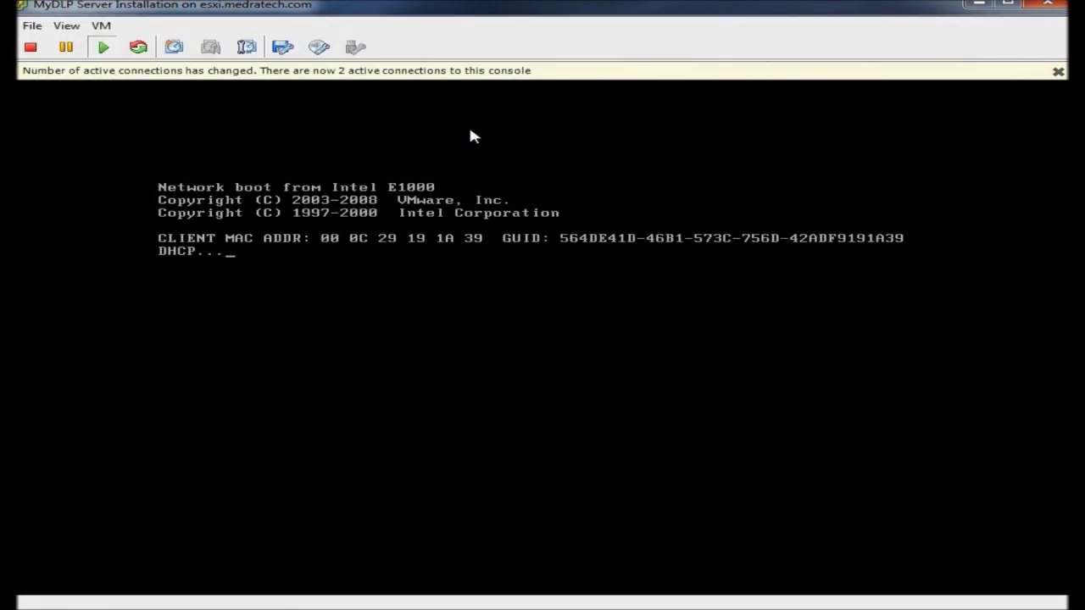
Step: Send Ctrl+Alt+Del to the guest so it reboots from the MyDLP ISO
click(102, 26)
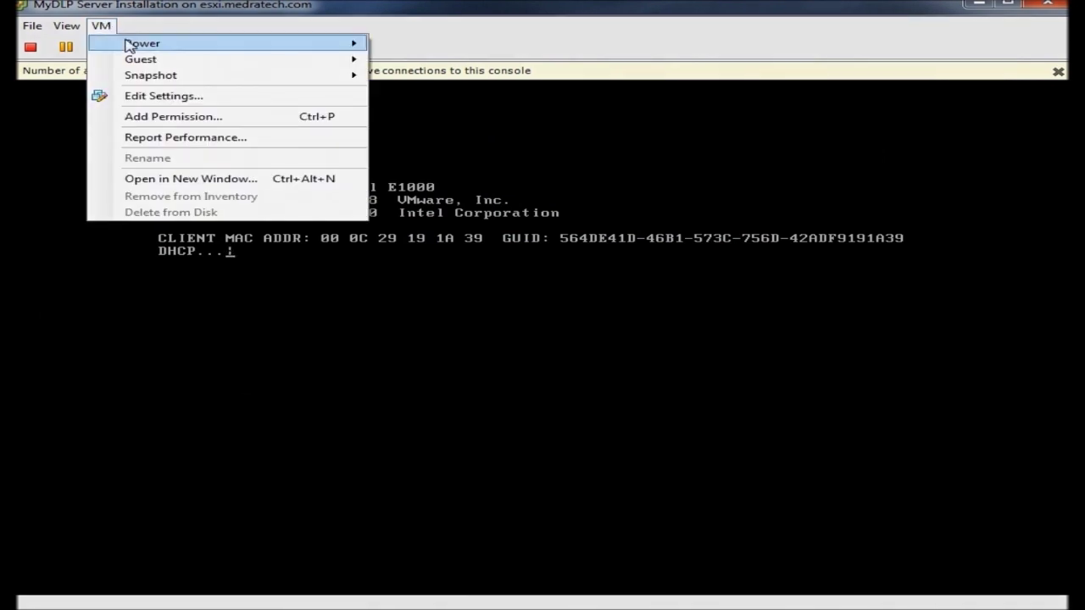
mouse_move(127, 42)
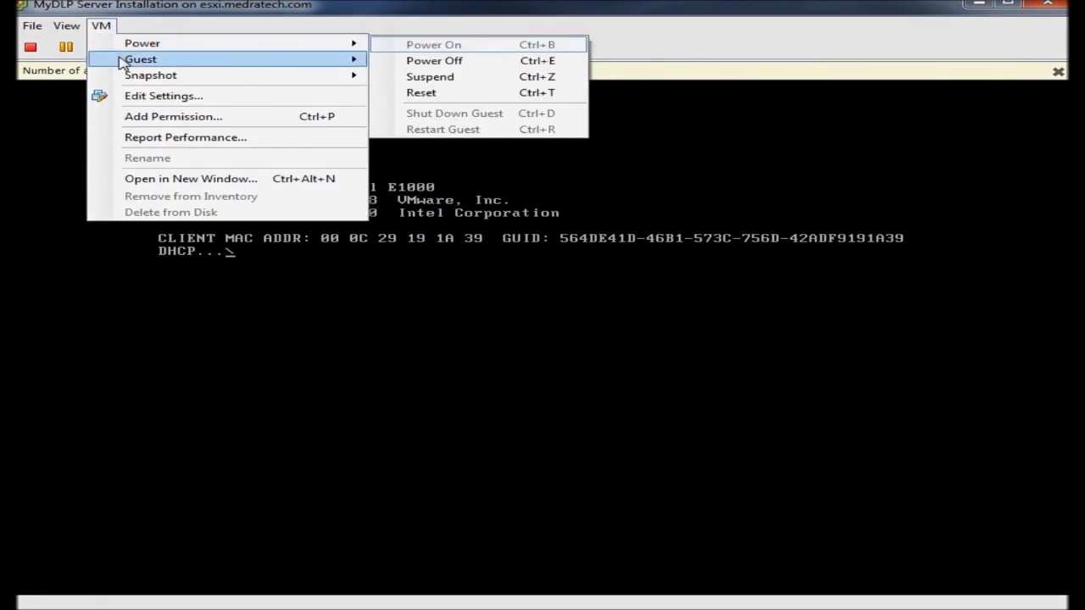
mouse_move(303, 64)
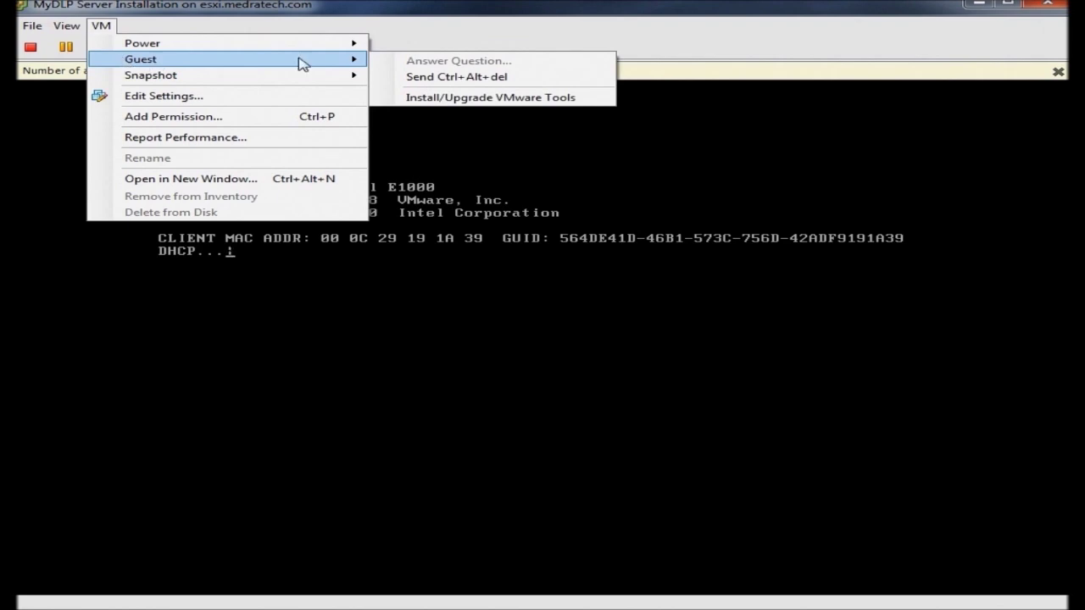
click(416, 75)
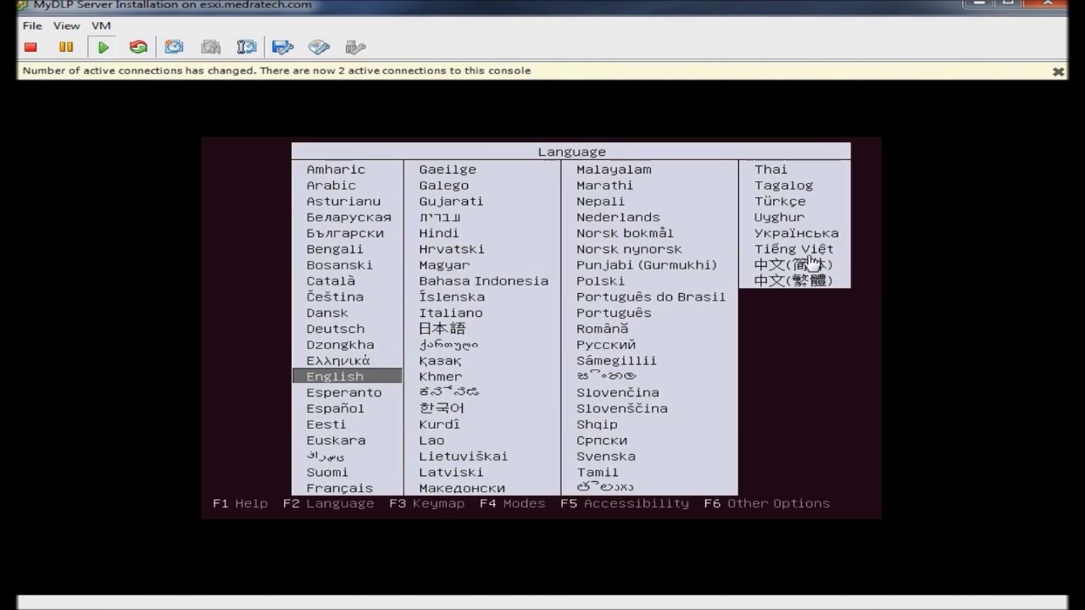
Step: Capture the VM console and accept English at the installer boot menu
click(796, 369)
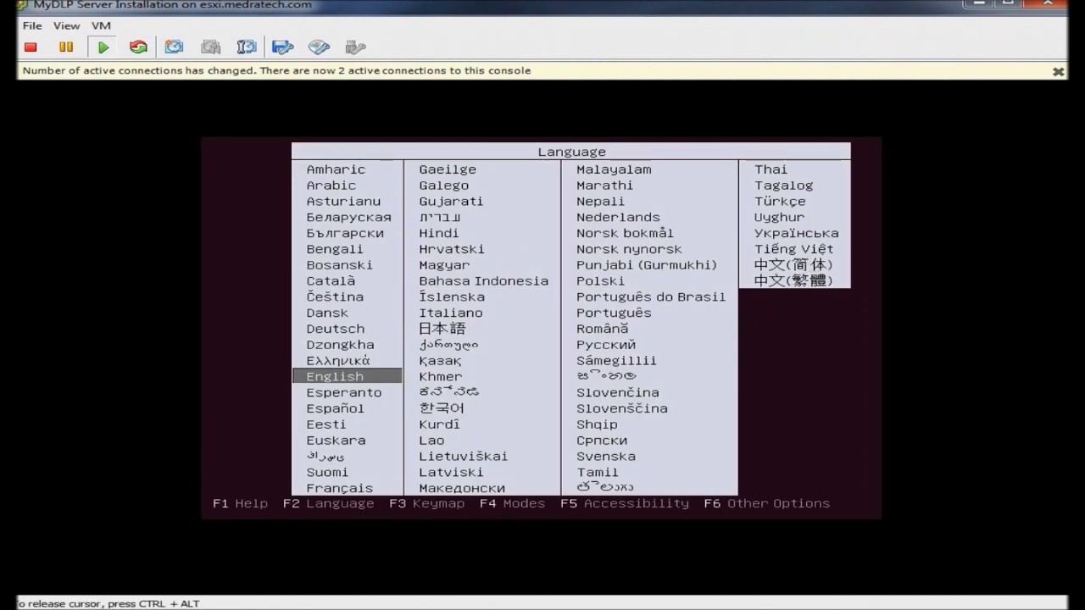
key(Return)
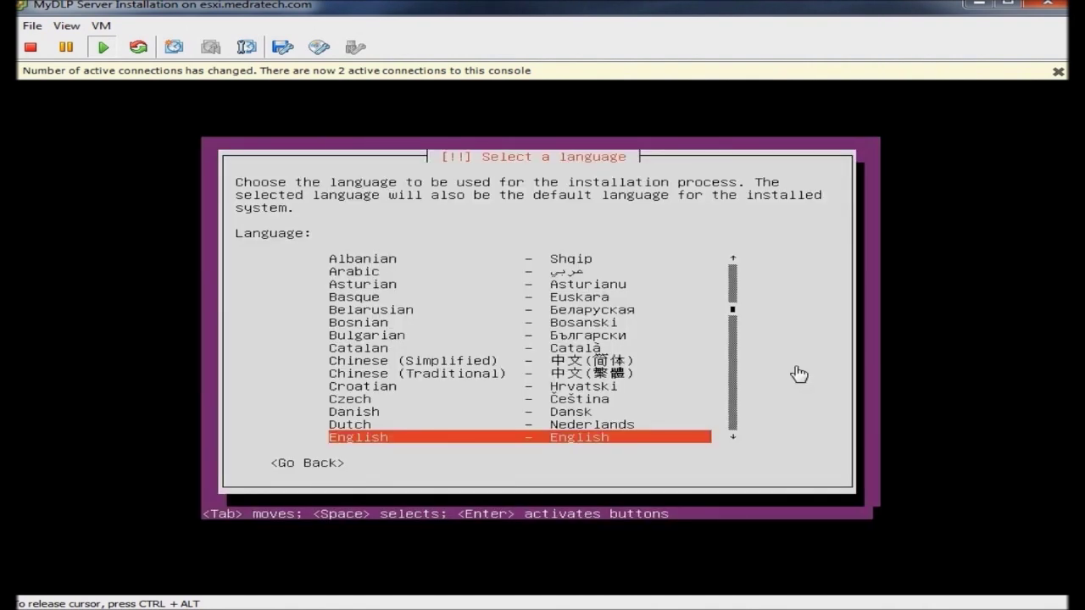
Step: Choose United States, skip keyboard detection, and select the English (US) keyboard
key(Return)
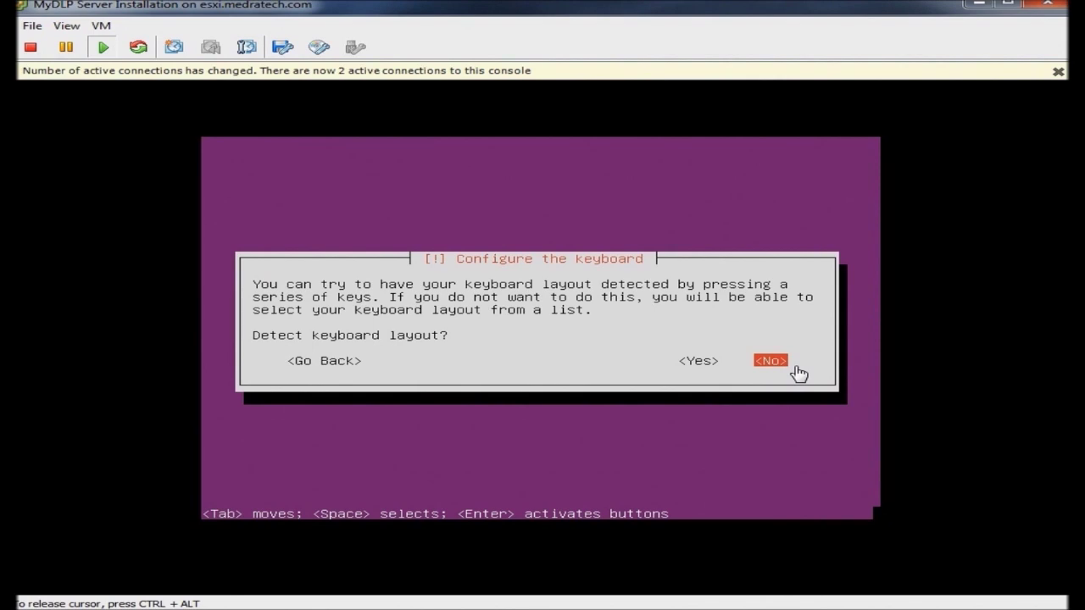
key(Return)
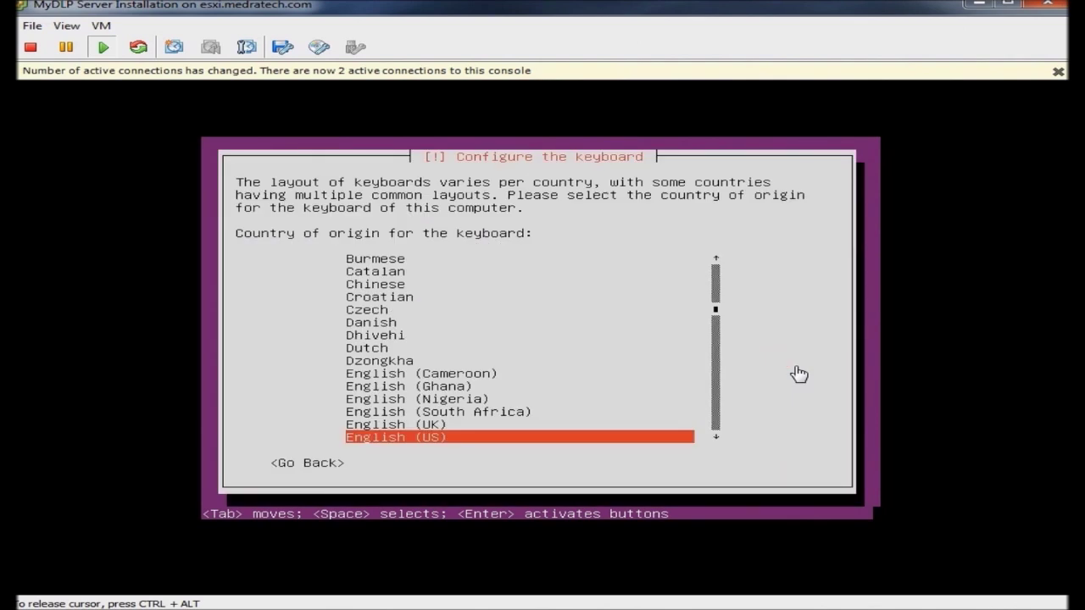
key(Return)
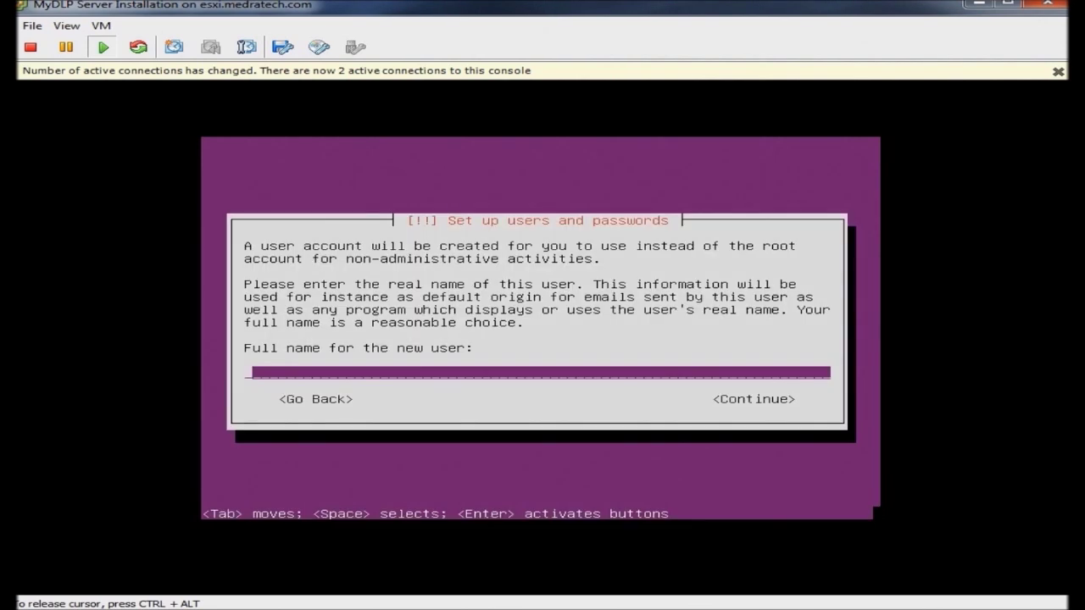
Step: Enter the new user's full name and accept the suggested username
text(mydlp)
key(Return)
key(Tab)
key(Return)
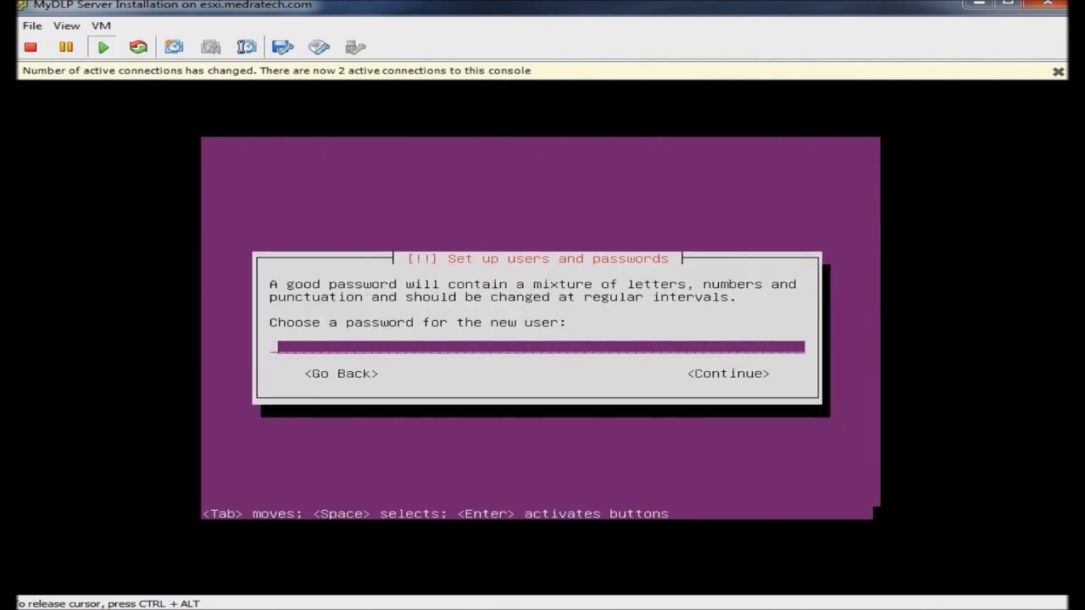
Step: Enter and confirm the user's password, then choose to encrypt the home directory
text(mydlp1234)
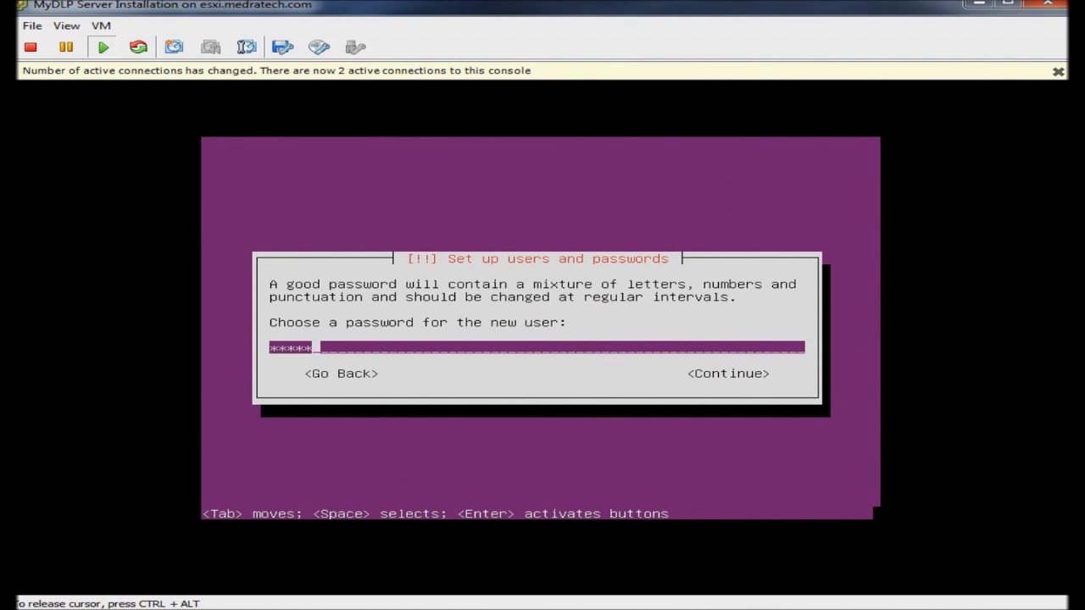
key(Tab)
key(Return)
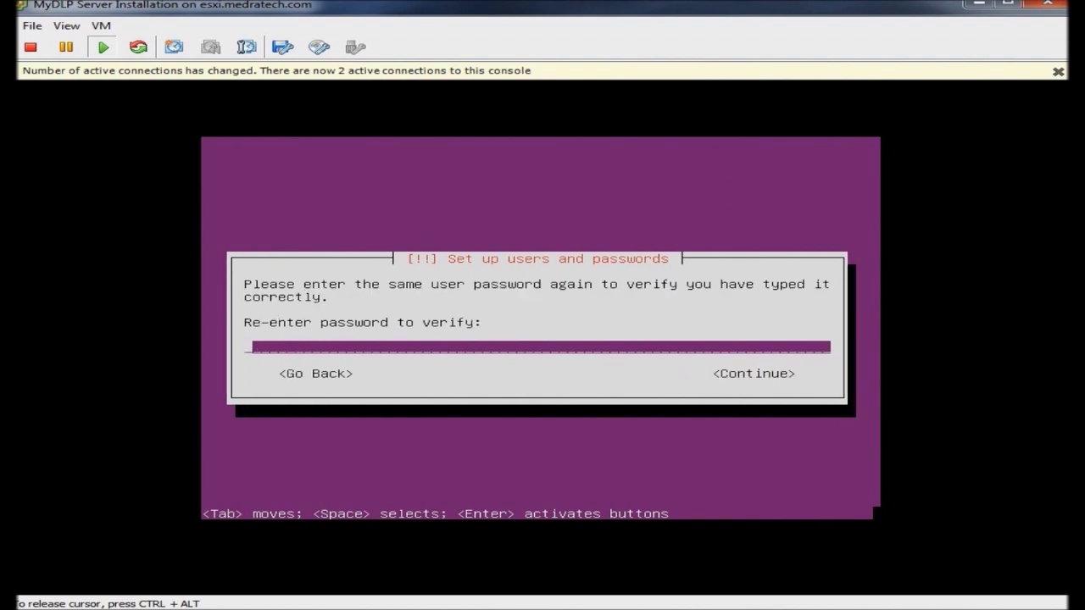
text(mydlp1234)
key(Tab)
key(Return)
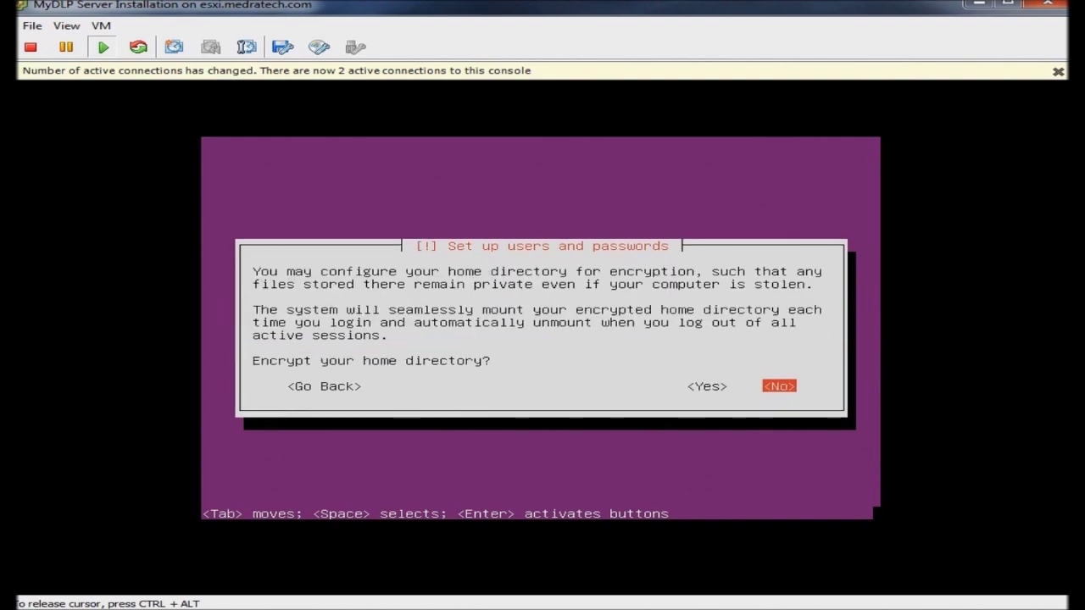
key(Left)
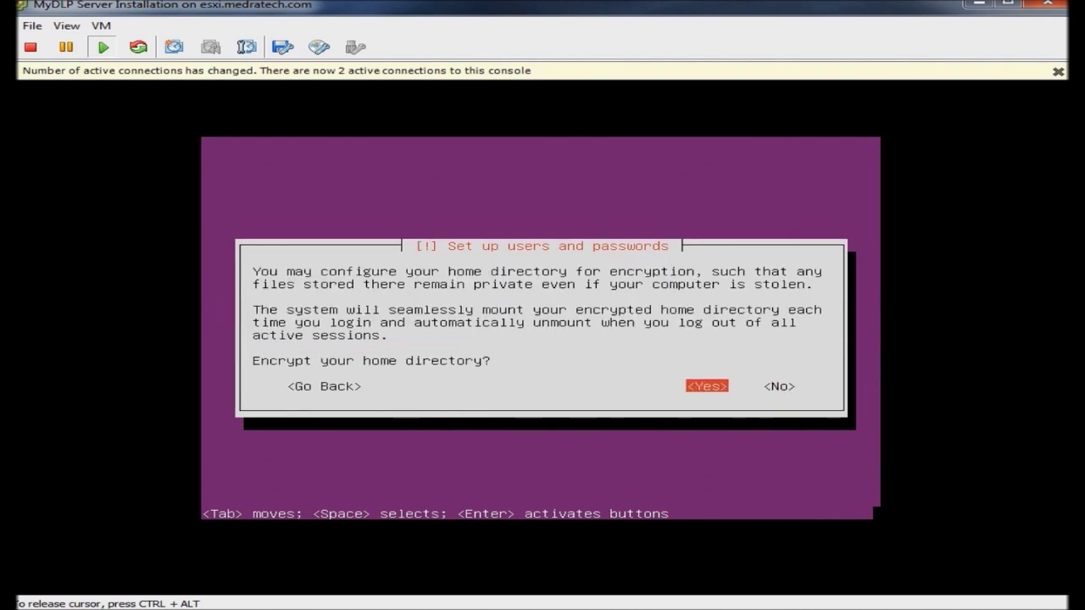
key(Return)
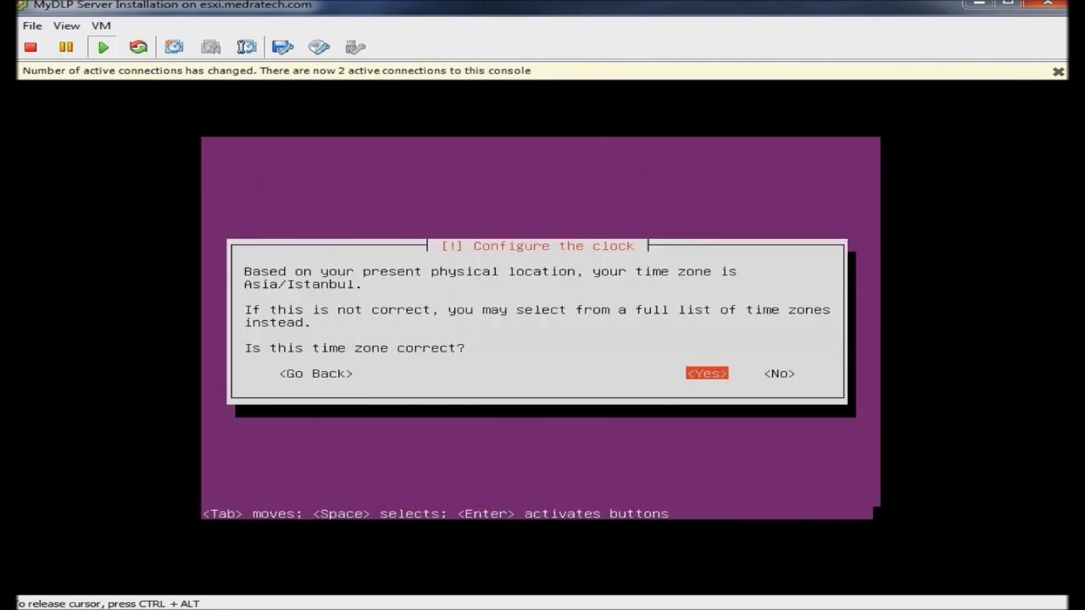
Step: Accept the Asia/Istanbul time zone and write the LVM partition changes to disk
key(Return)
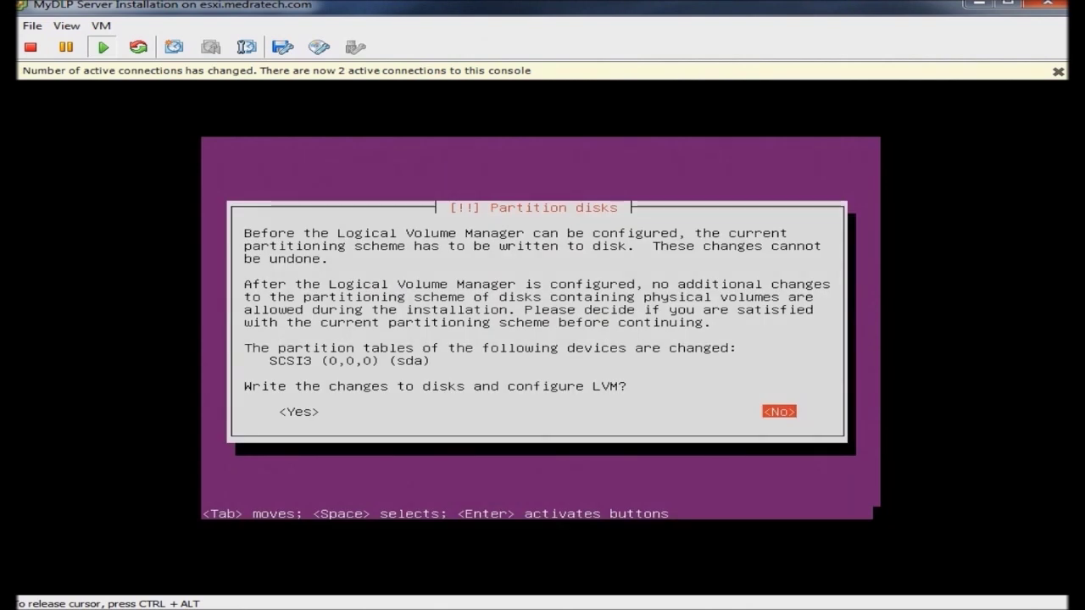
key(Tab)
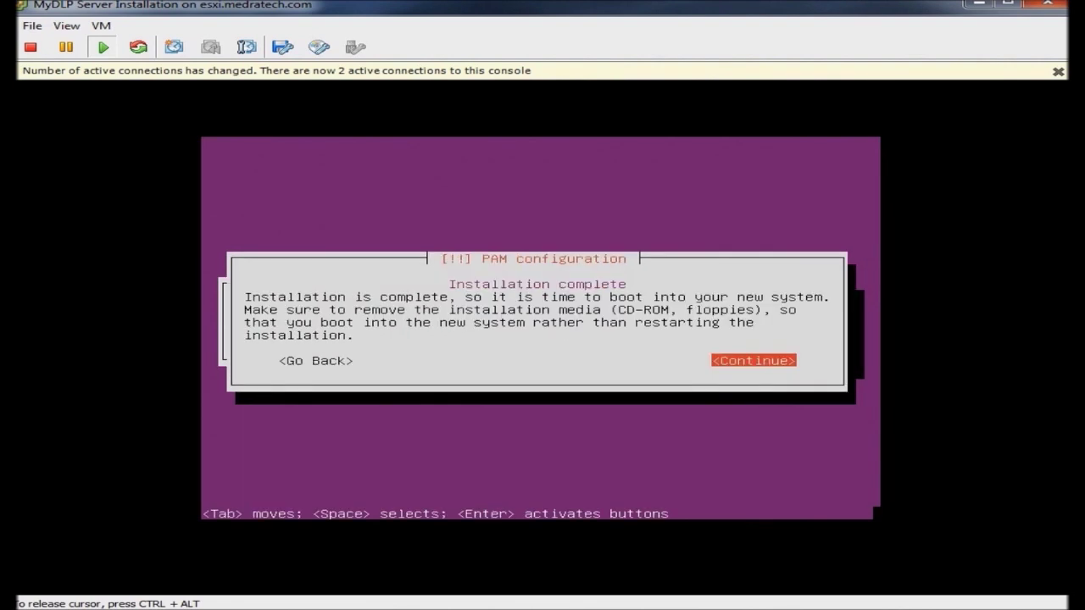
Step: Continue from Installation complete so the VM reboots to the Ubuntu 12.04 login prompt
key(Return)
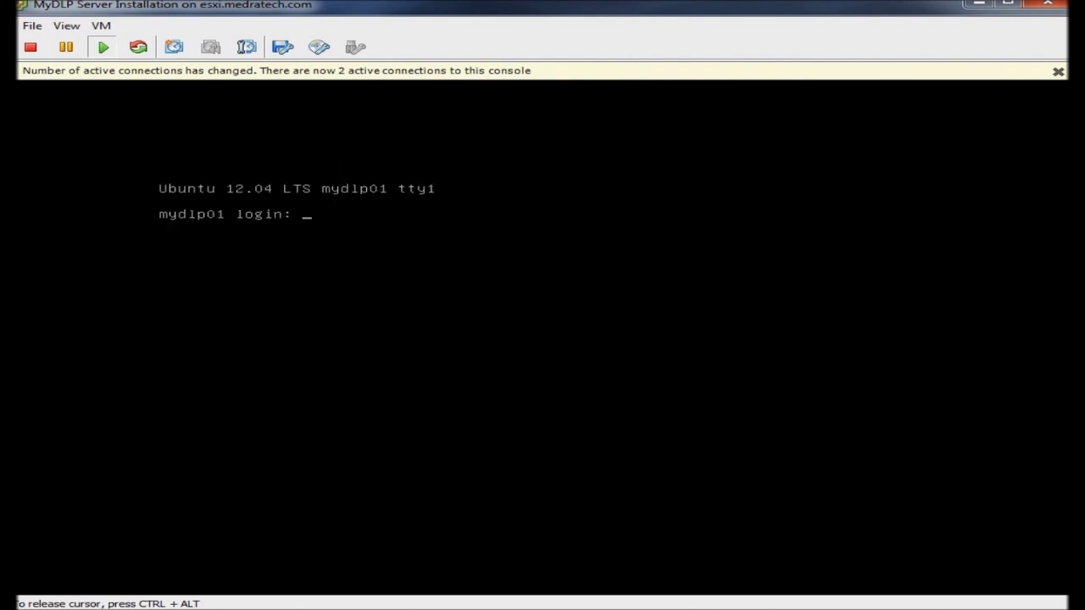
Step: Log in to the appliance console with the new user's credentials
text(mydlp)
key(Return)
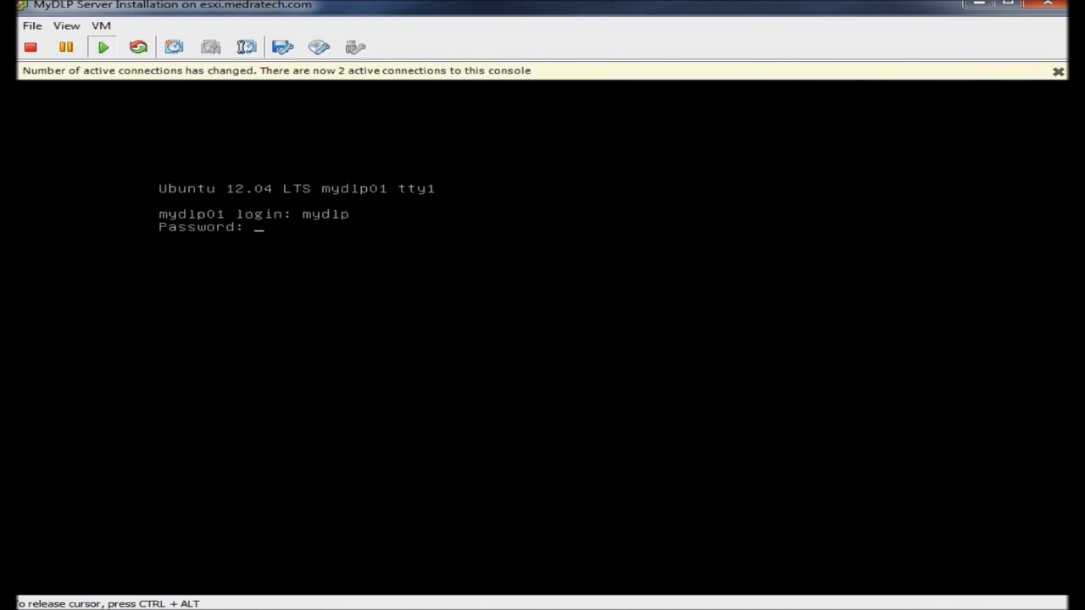
key(Return)
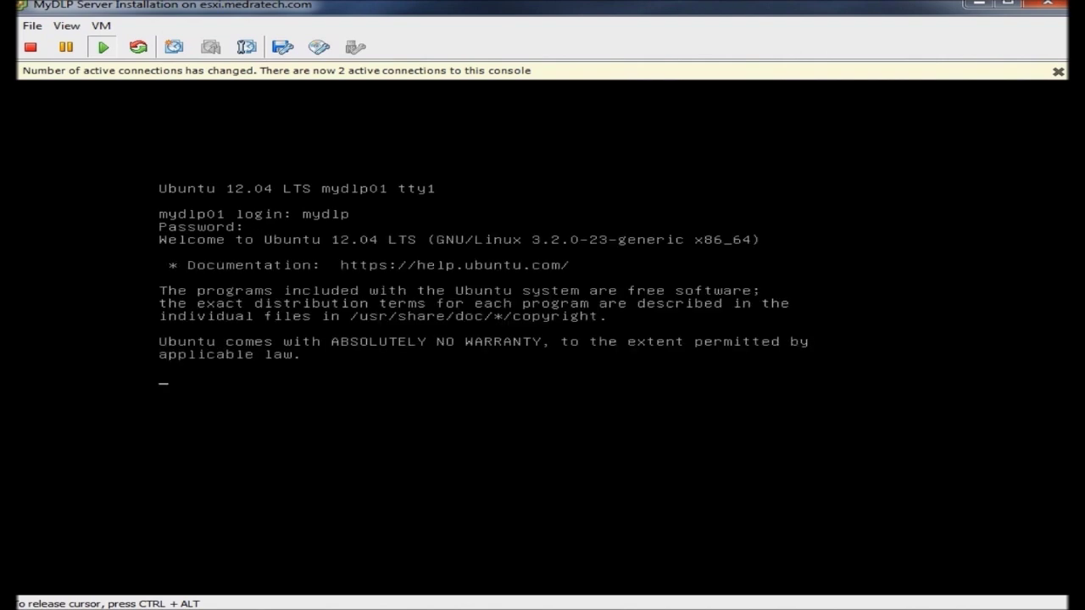
key(Return)
key(Return)
key(Return)
key(Return)
key(Return)
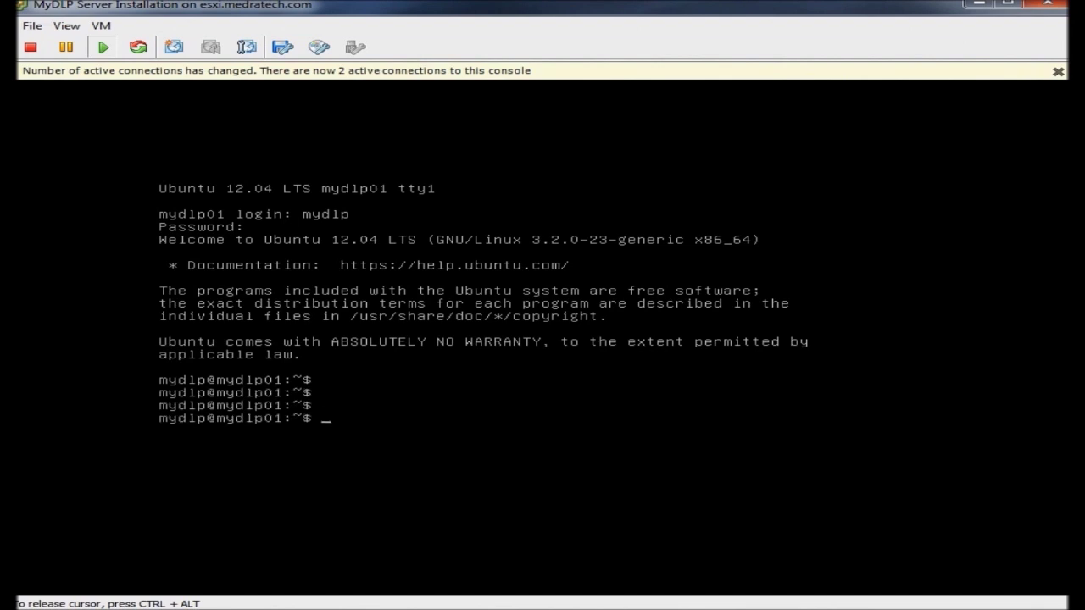
Step: Run sudo dhclient and ifconfig to read eth0's address 10.0.0.182, then release the console
text(sudo )
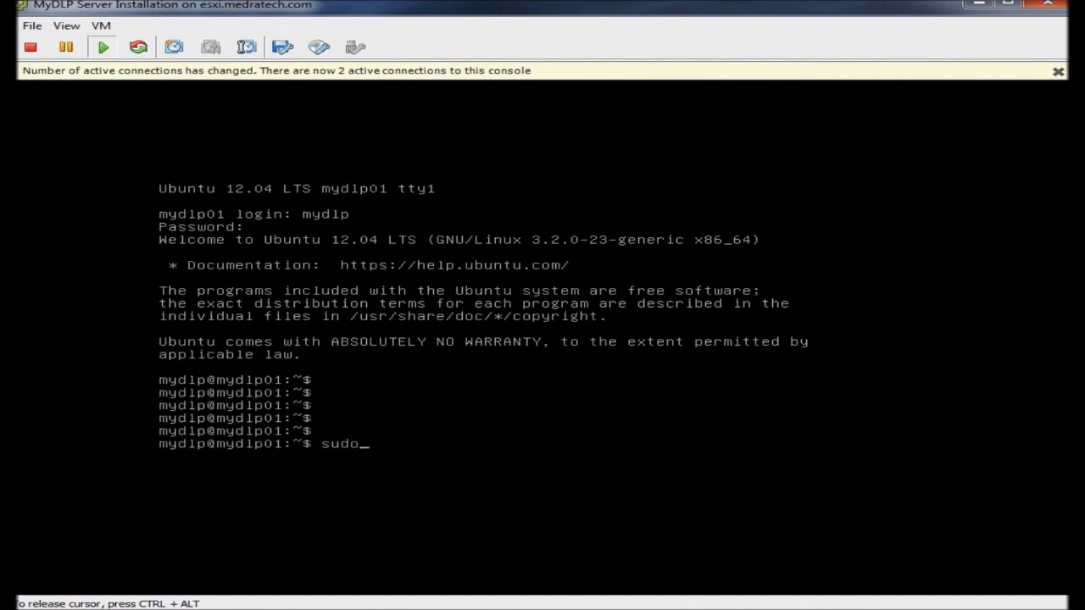
text(dhclient eth0)
key(Return)
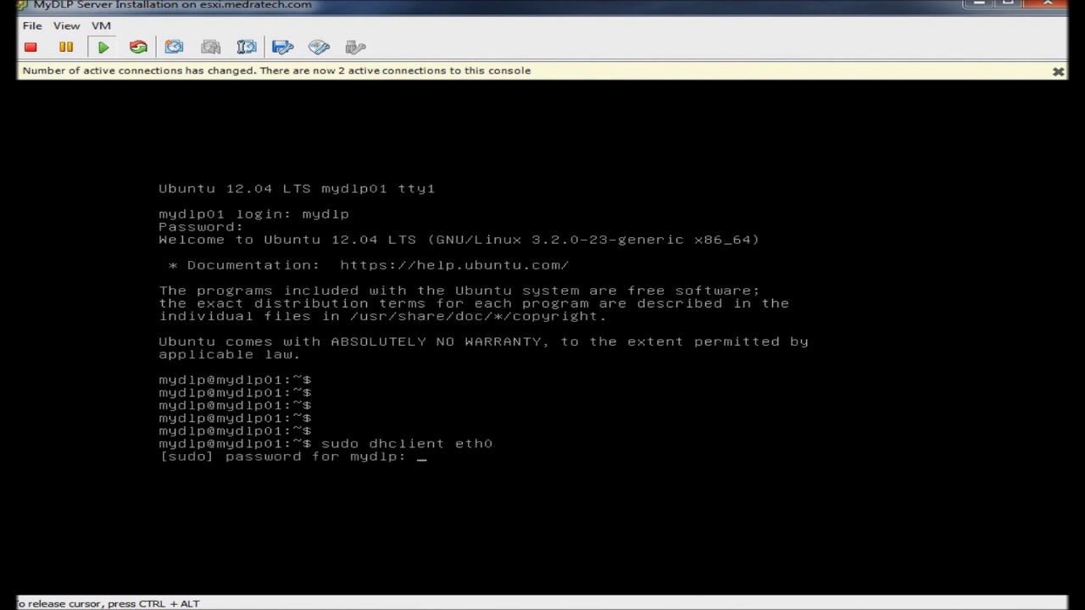
key(Return)
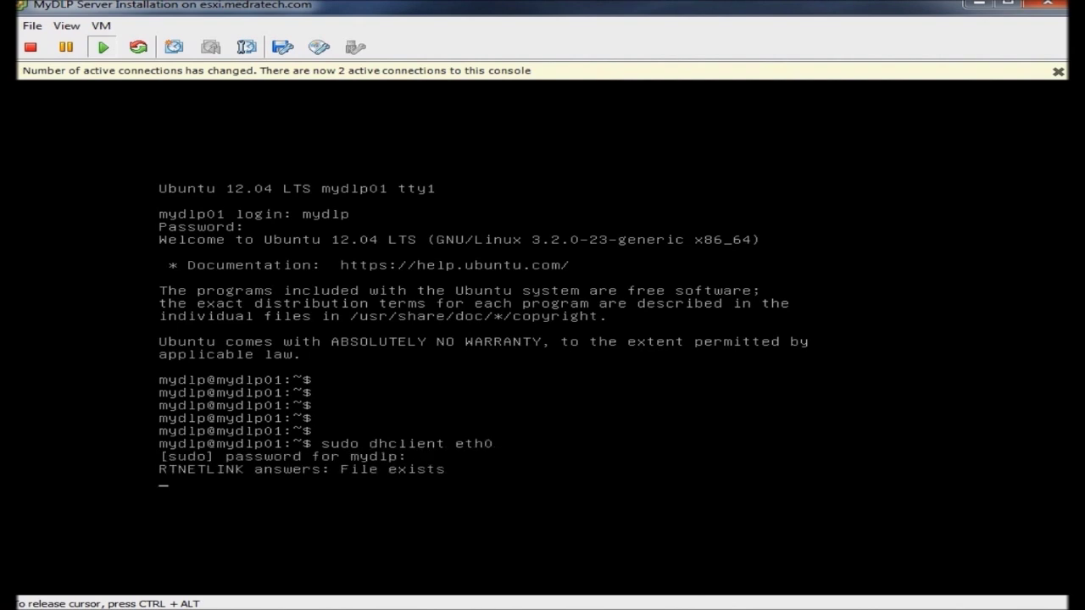
key(Return)
key(Return)
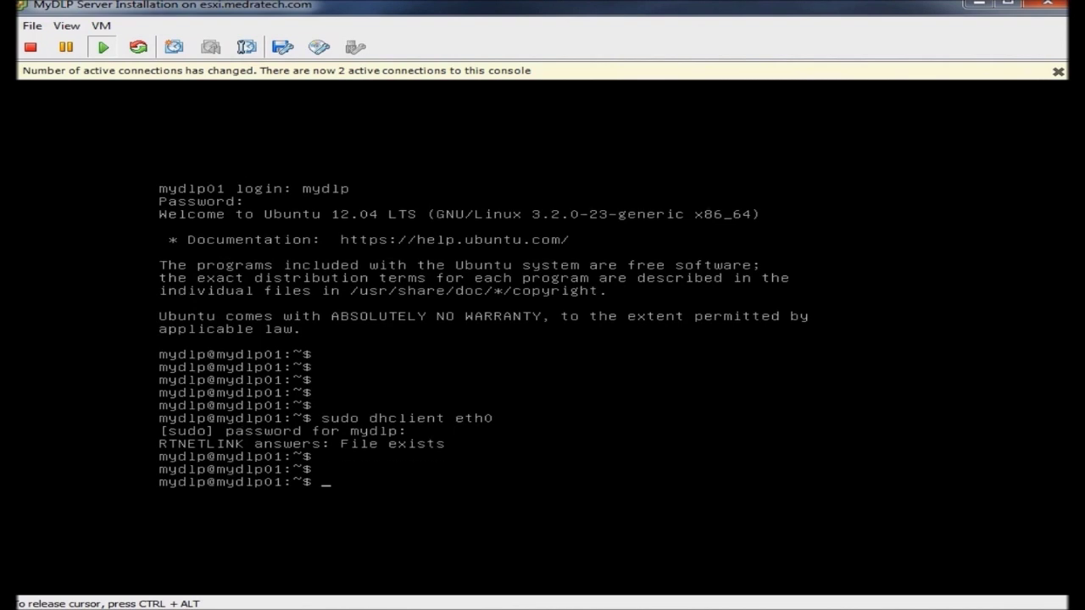
text(ifconfig)
key(Return)
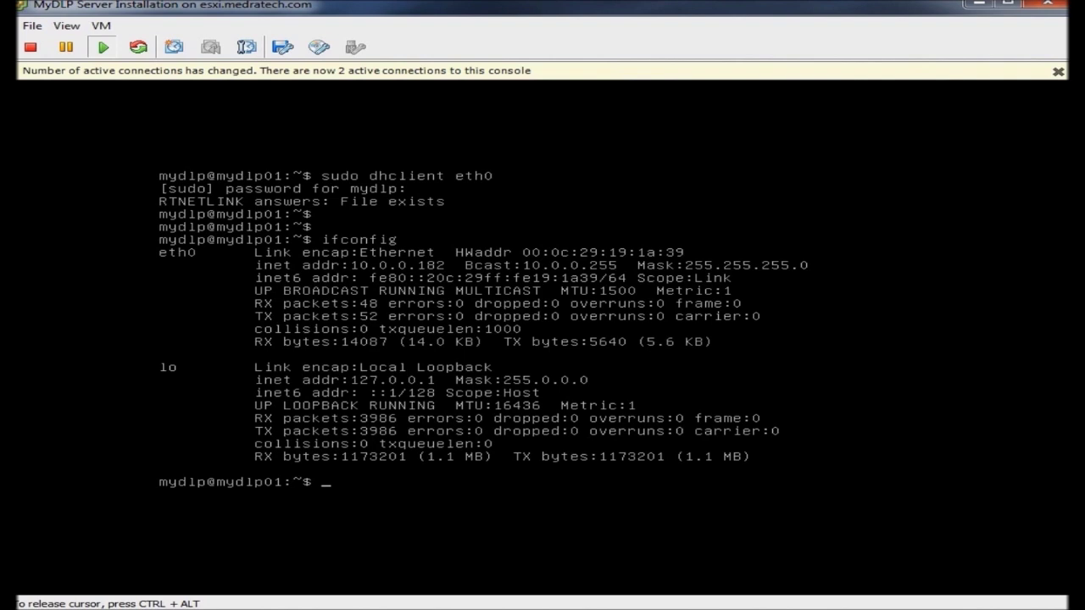
key(ctrl+alt)
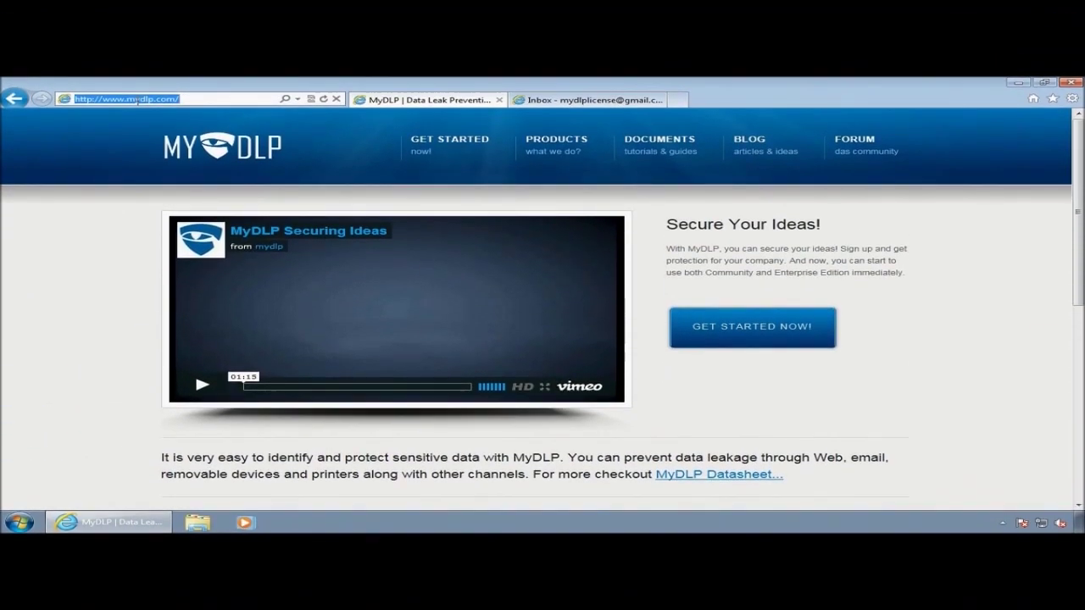
Step: Load the MyDLP web UI at 10.0.0.182 and follow its secure.mydlp.com licensing link
text(10.0.0)
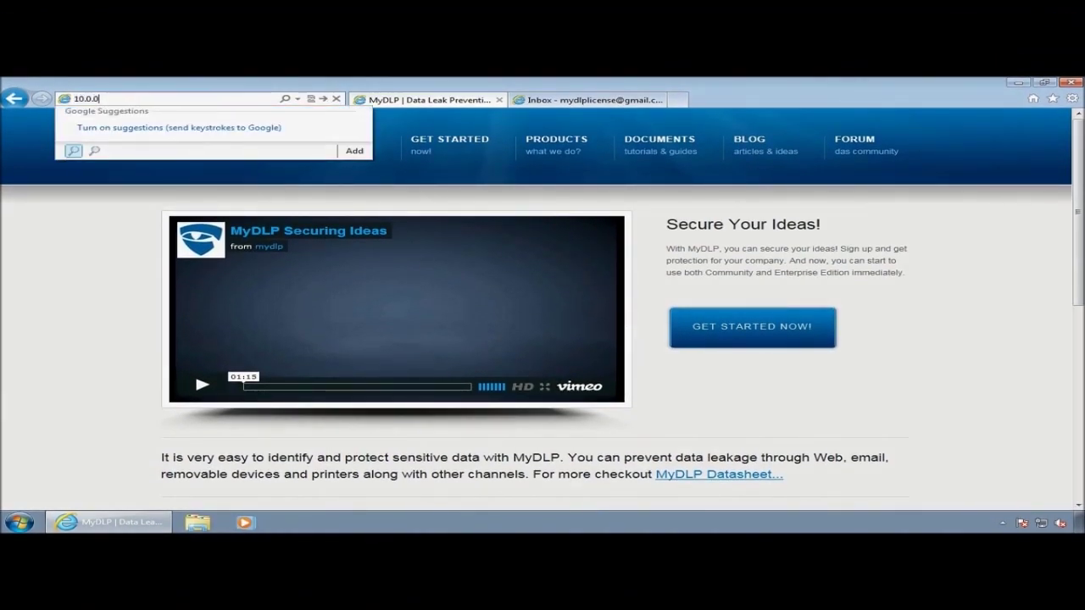
text(.182)
key(Return)
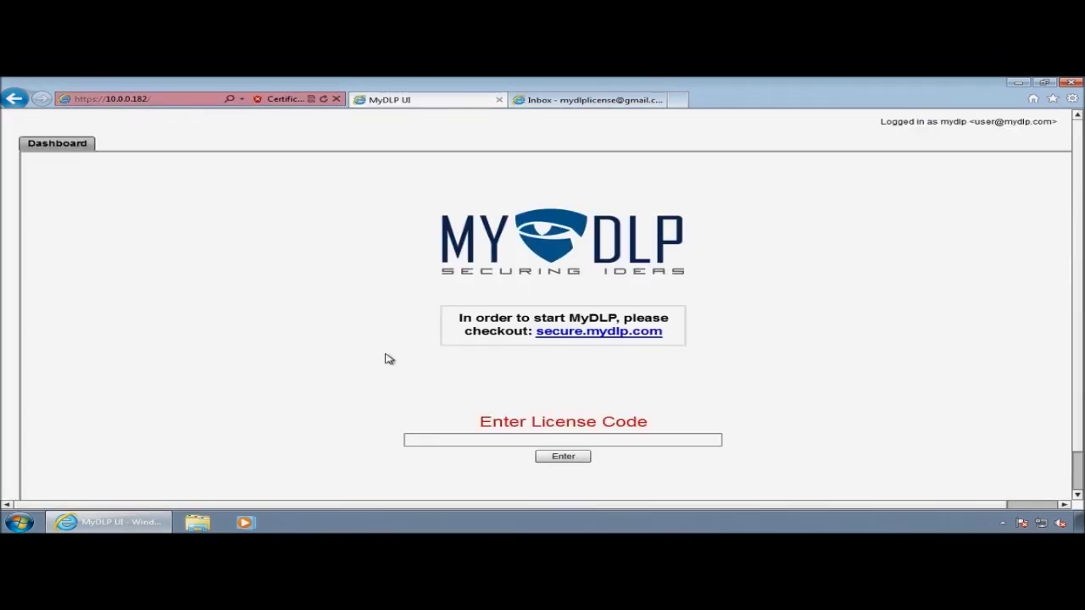
click(433, 441)
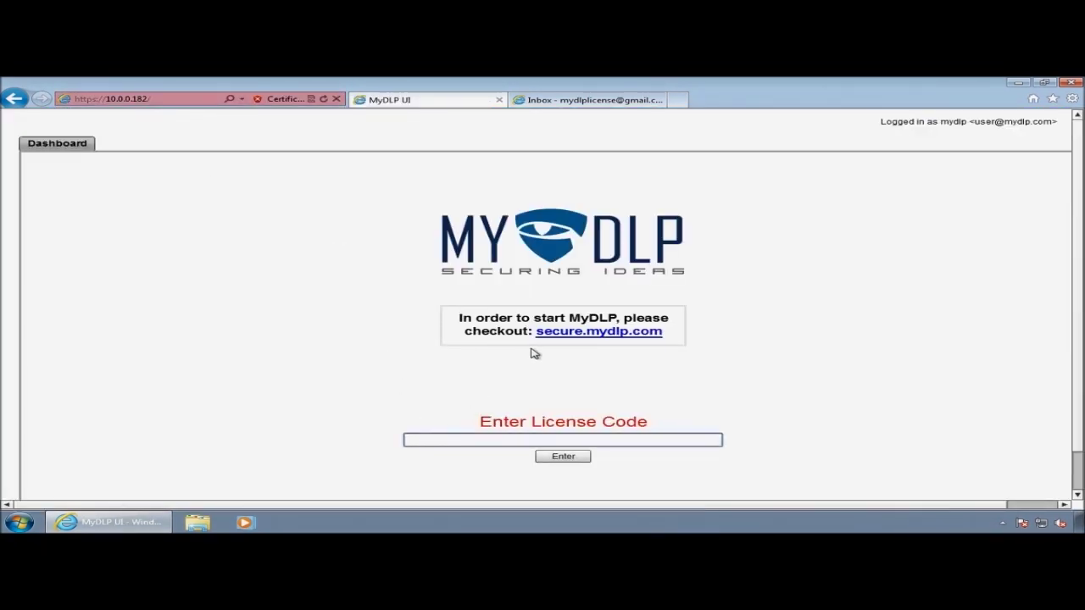
click(587, 333)
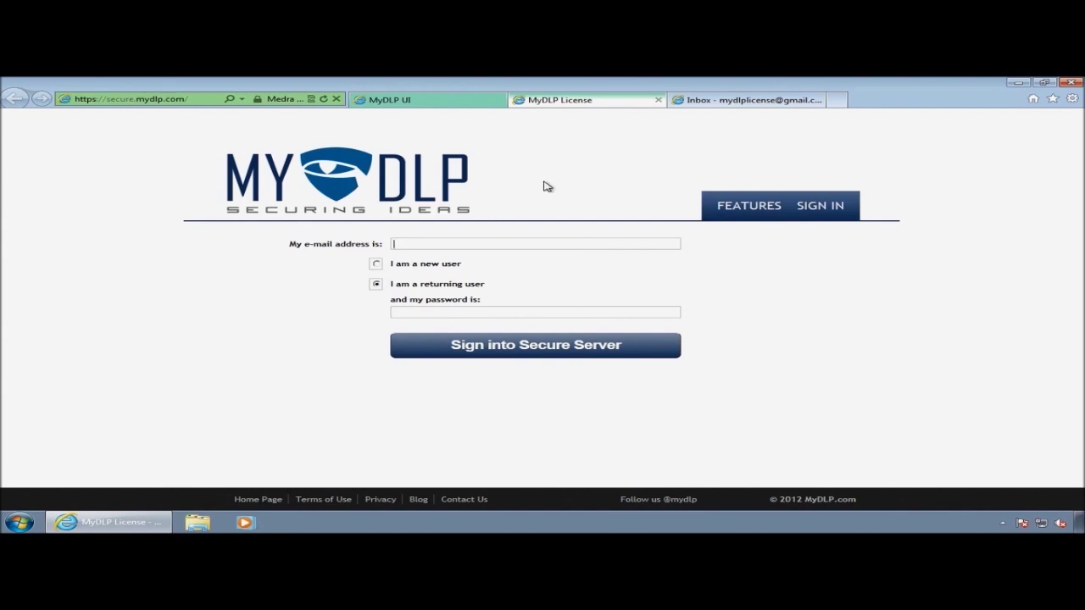
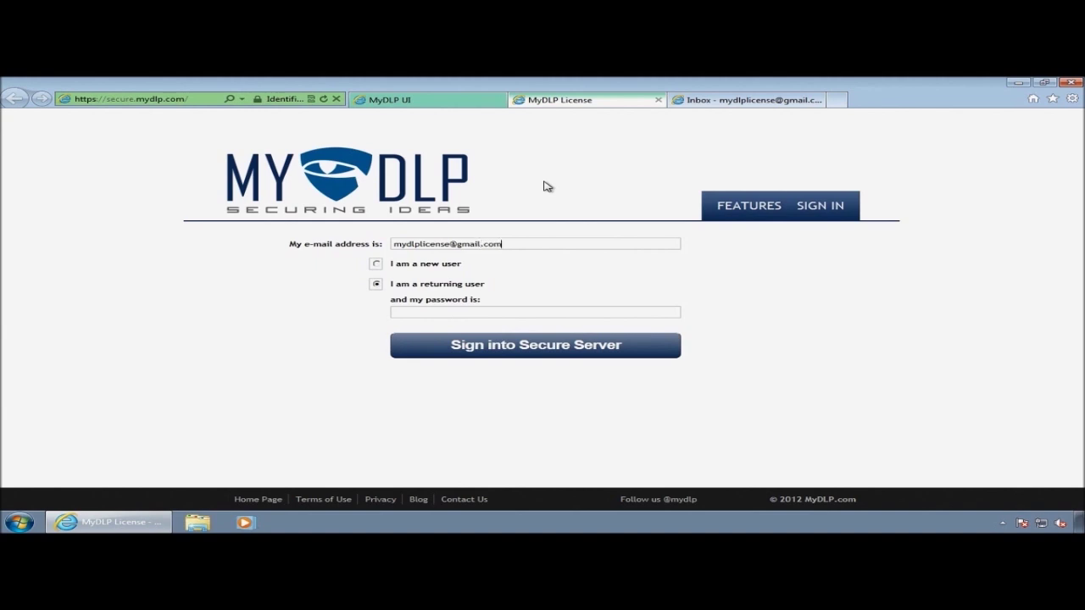
Step: Enter the licence e-mail address, register as a new user, and choose MyDLP Enterprise Edition
click(378, 264)
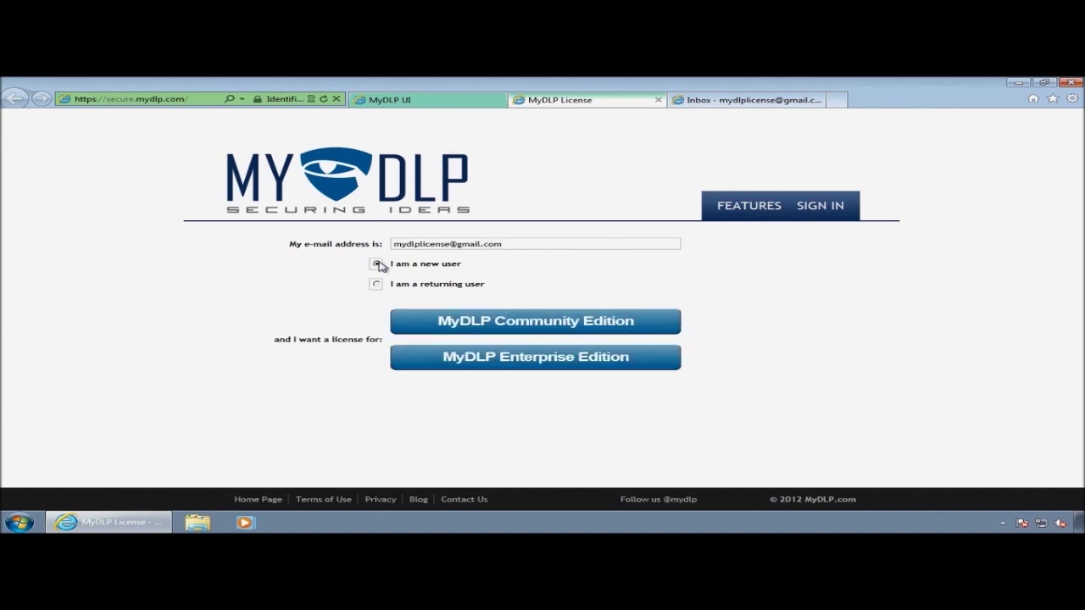
click(497, 363)
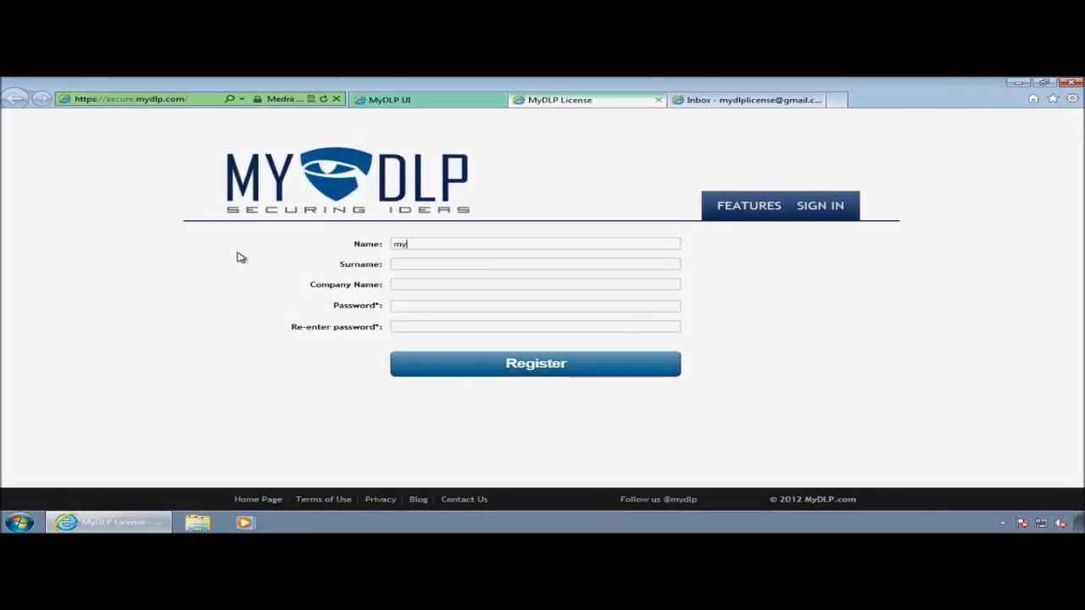
text(mydlpmymydlp)
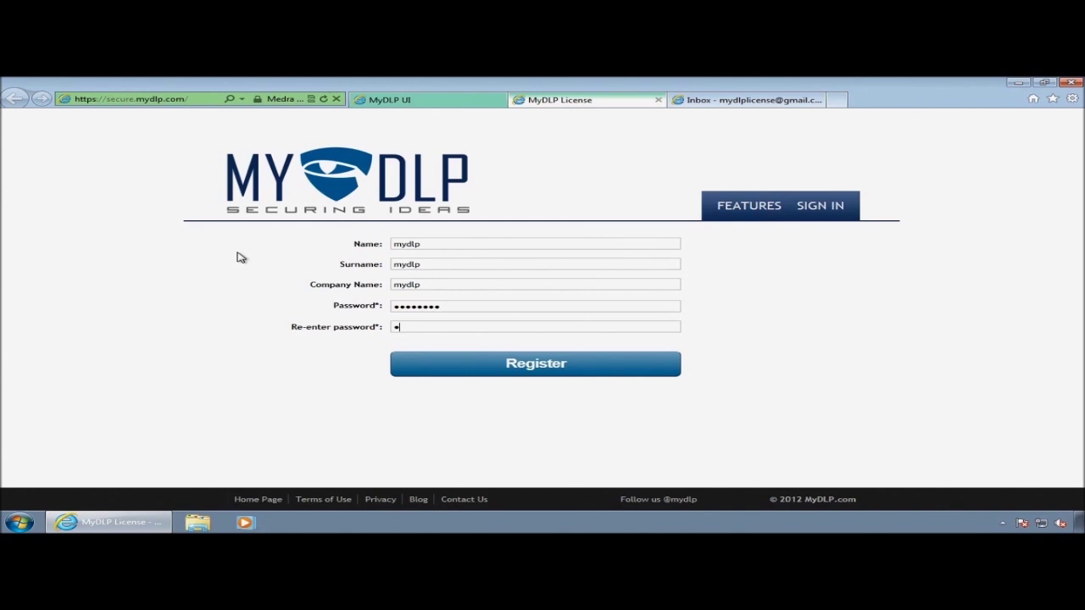
Step: Enter the account password and submit the MyDLP licence registration
text(mydlp)
click(569, 369)
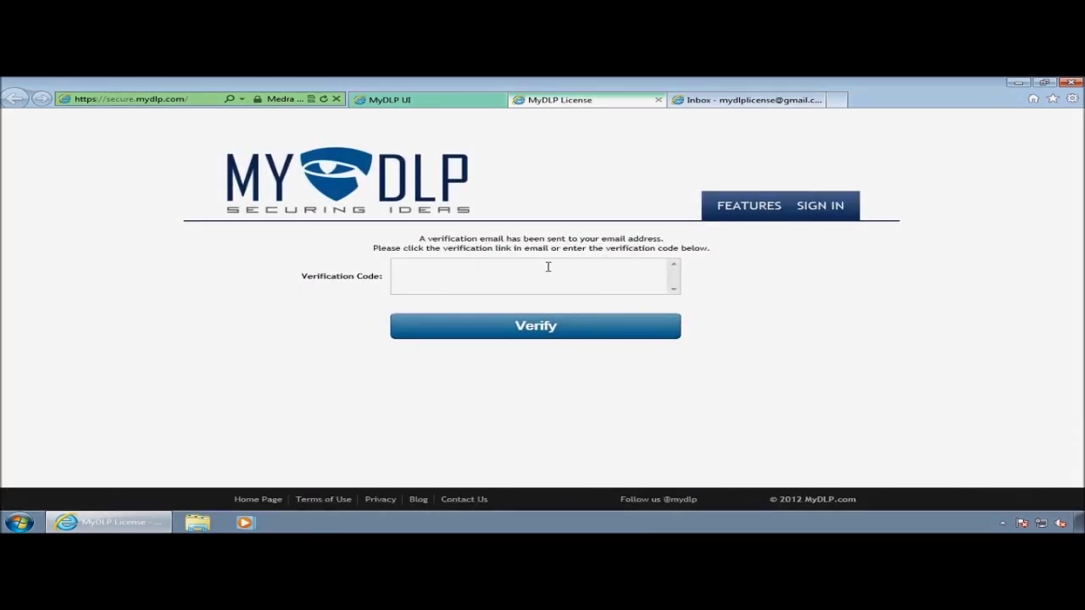
Step: Copy the verification code from the MyDLP email in Gmail, then return to the licence portal
click(757, 102)
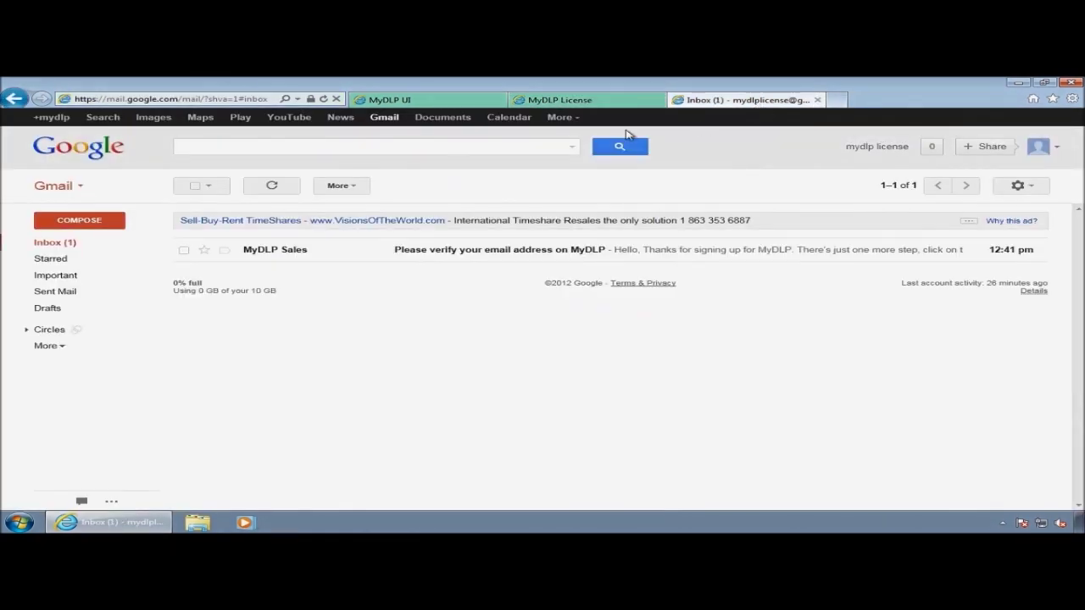
click(274, 251)
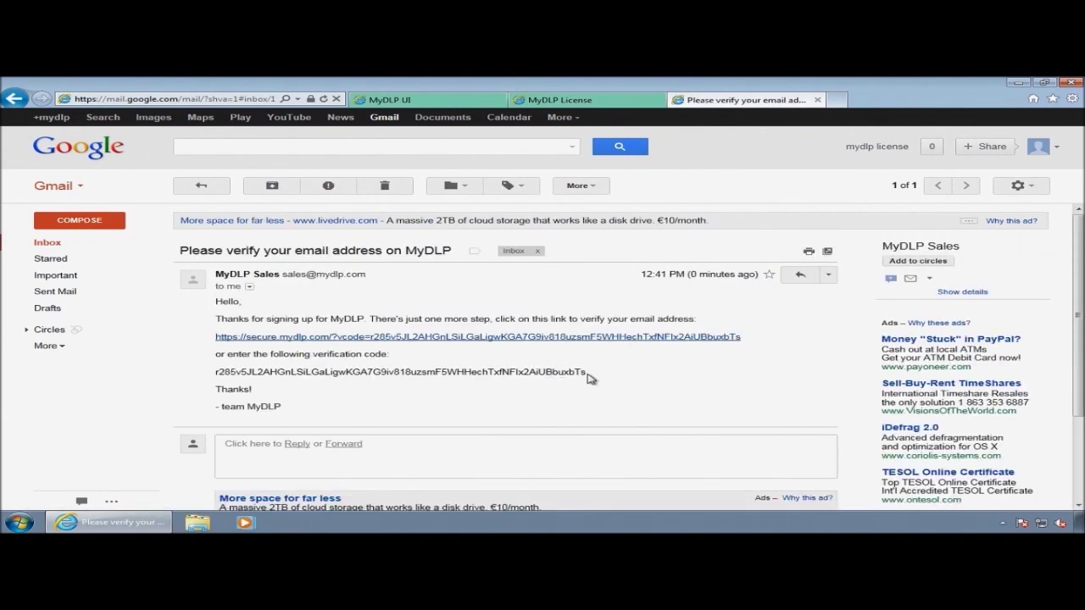
drag(576, 375, 280, 378)
right_click(280, 378)
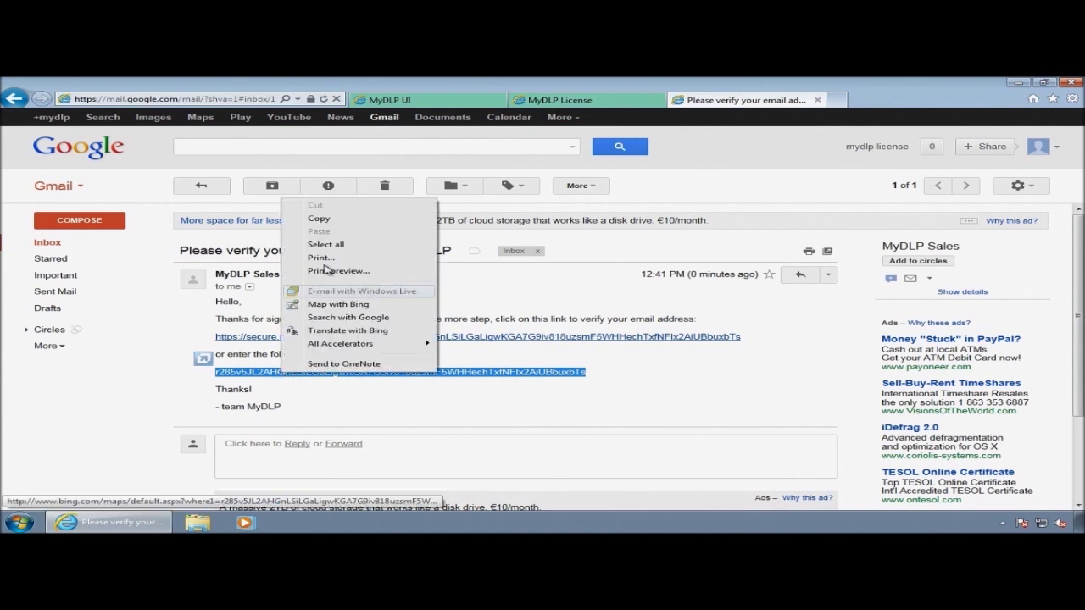
click(320, 218)
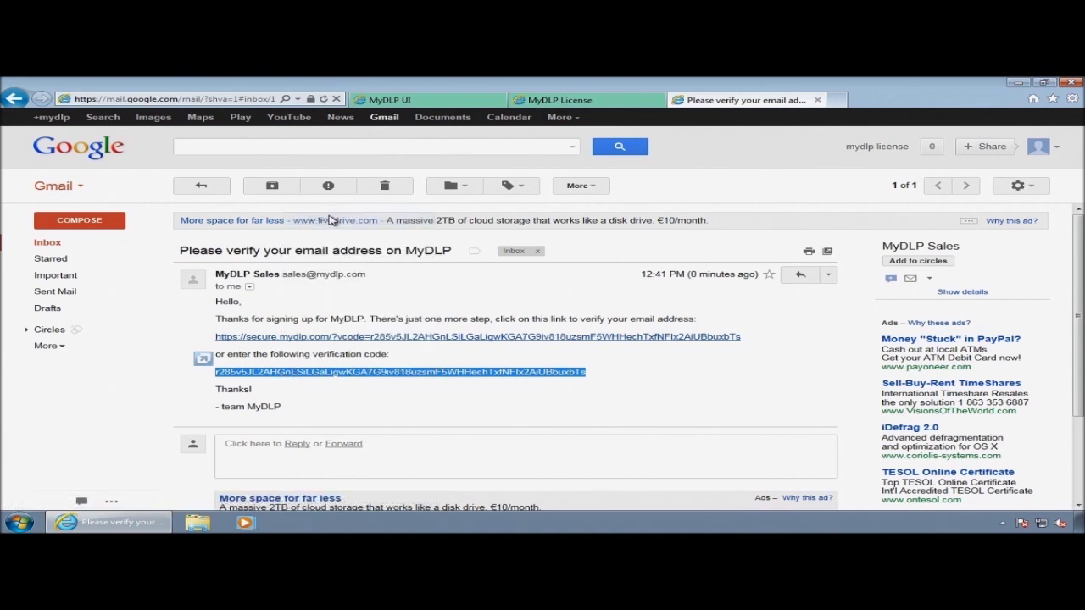
click(530, 104)
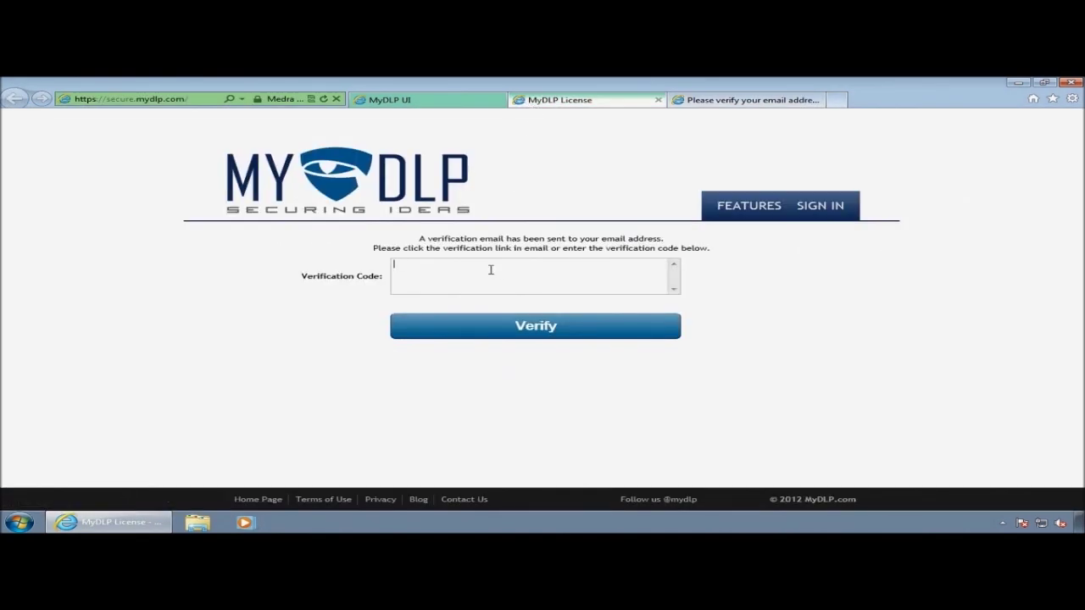
Step: Paste the emailed code into the Verification Code box and verify the account
right_click(490, 270)
click(507, 323)
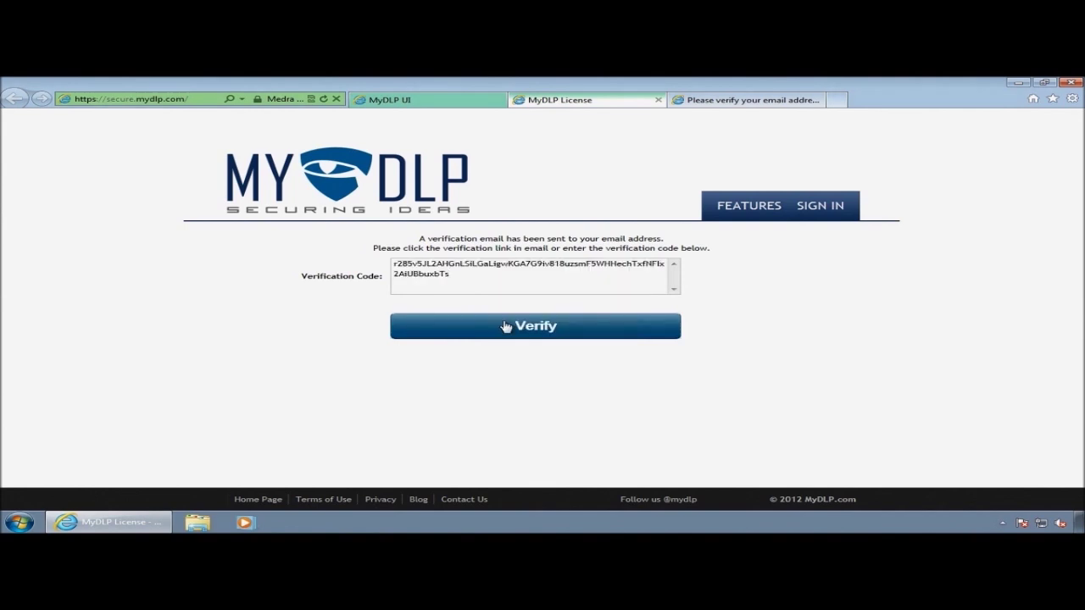
click(505, 326)
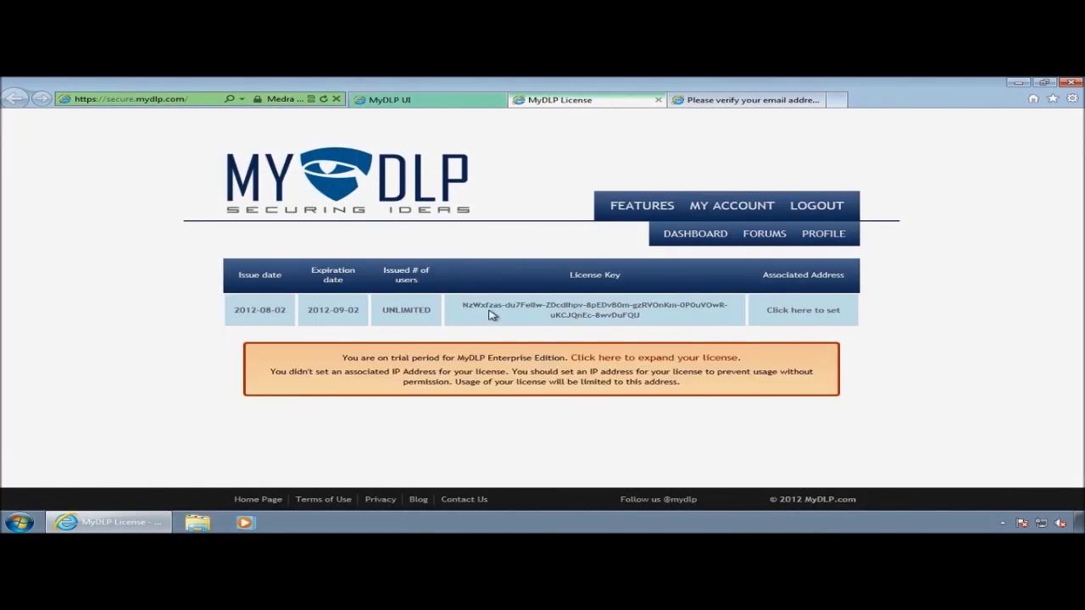
Step: Copy the issued unlimited-user trial licence key
double_click(481, 305)
drag(641, 315, 468, 307)
right_click(473, 308)
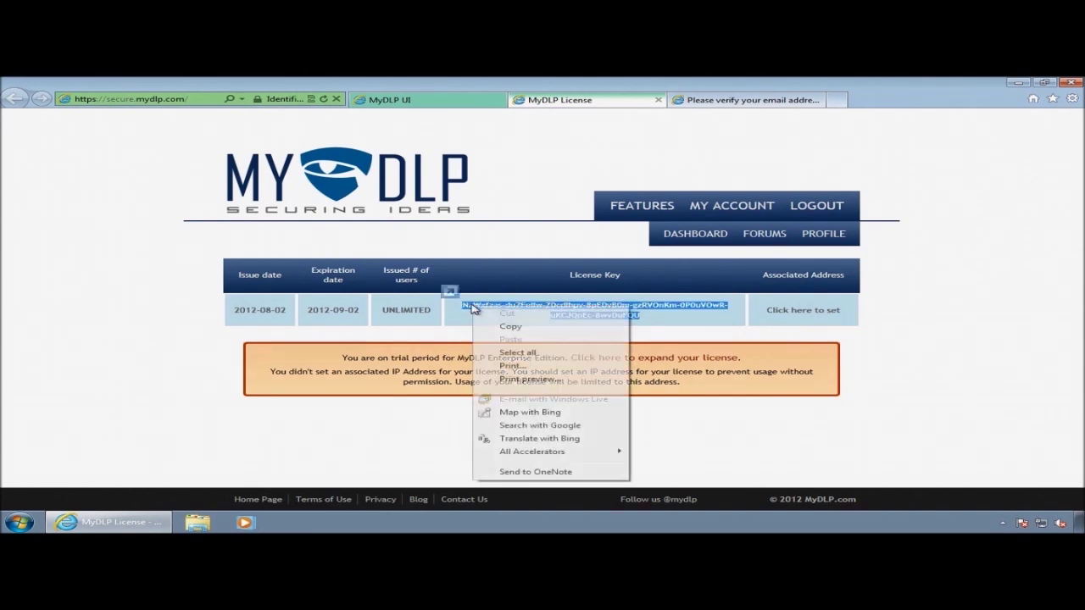
click(509, 327)
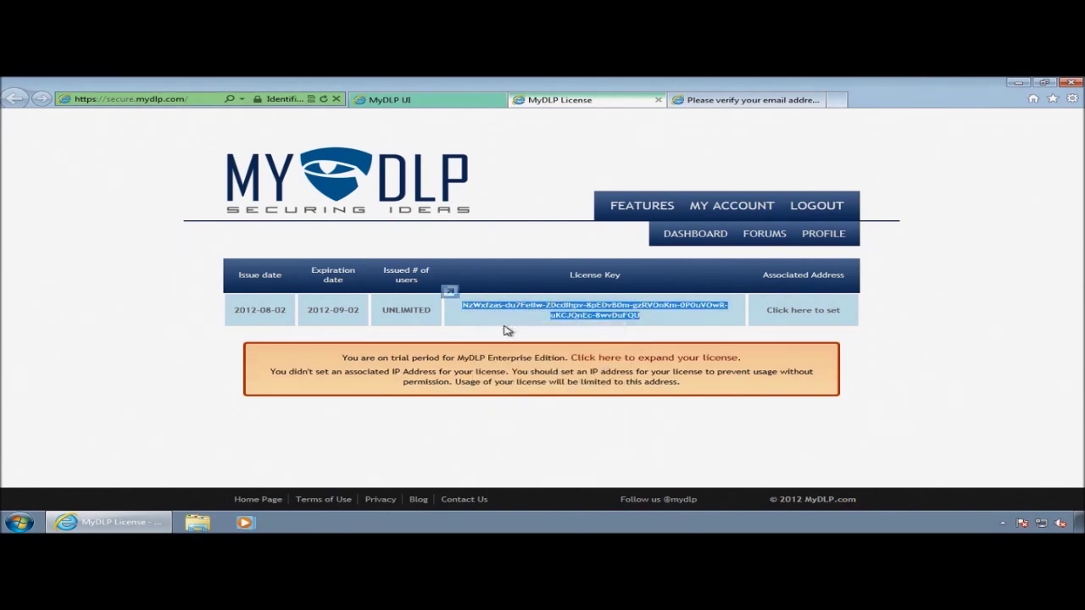
Step: Paste the trial licence key into the appliance's Enter License Code field and submit it
click(428, 101)
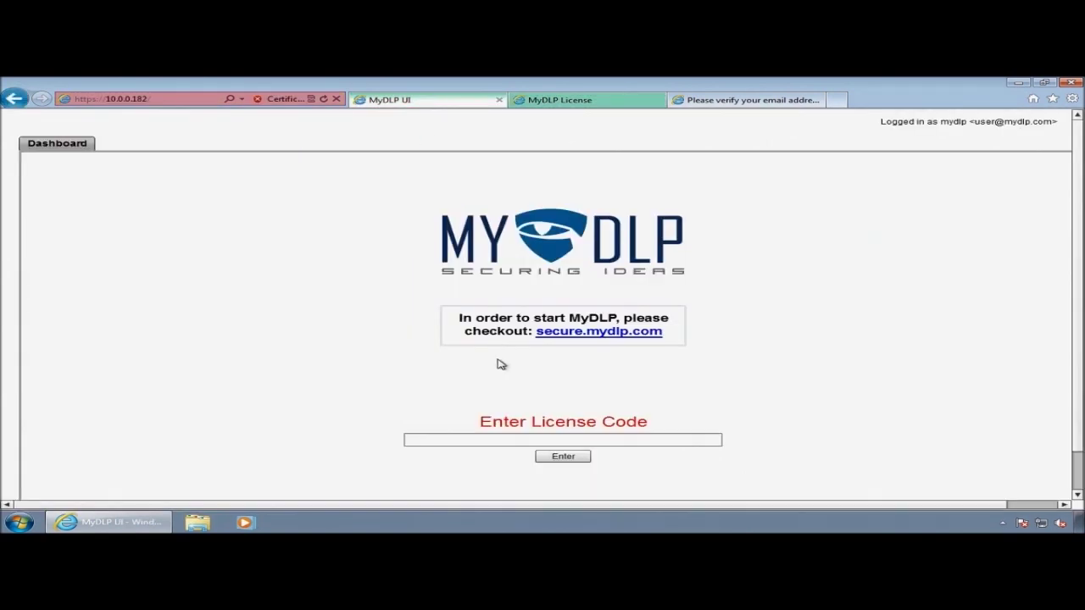
click(447, 438)
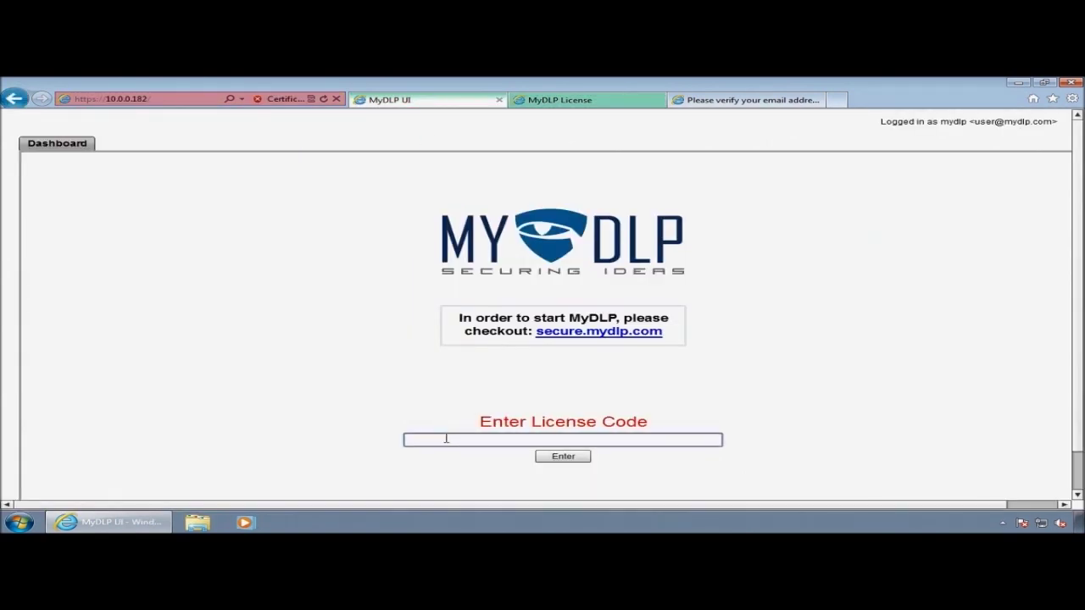
right_click(447, 438)
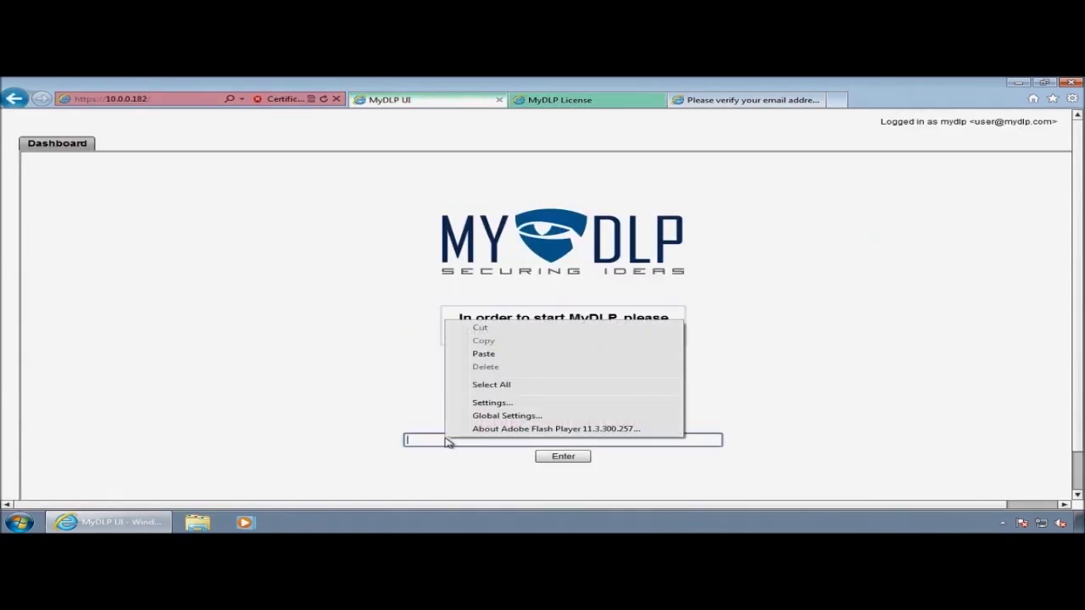
click(495, 354)
click(561, 455)
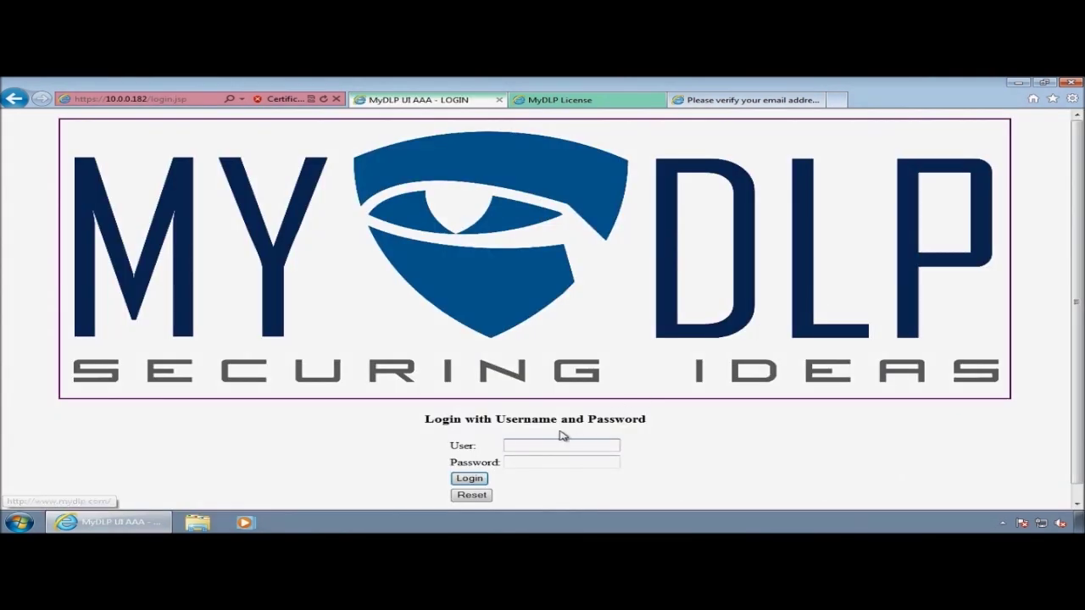
Step: Log in to the MyDLP console with the username and password
click(539, 442)
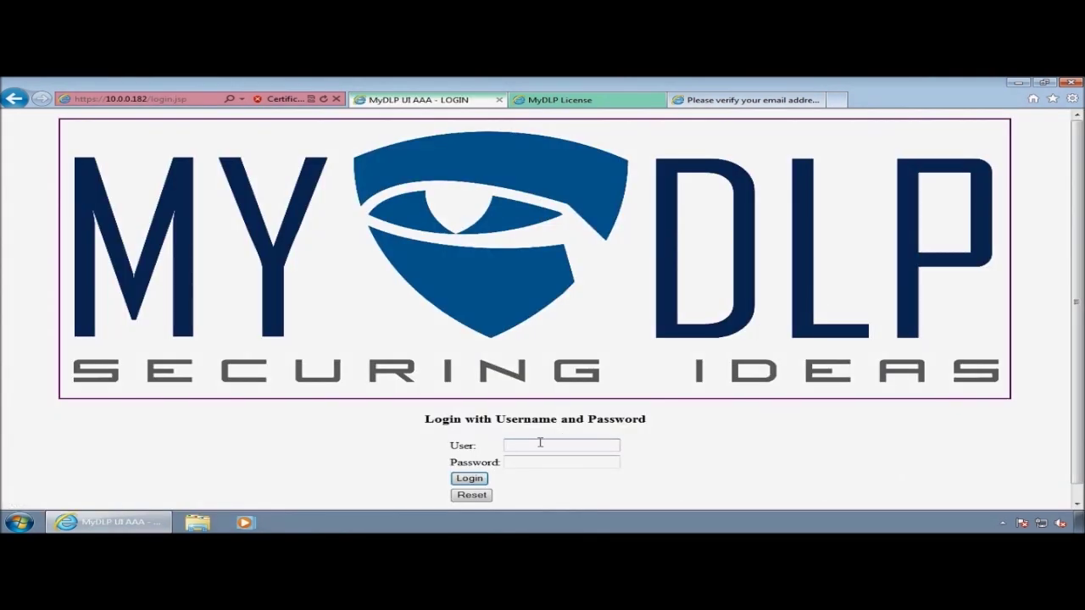
text(mydlp)
key(Tab)
text(mydl)
click(467, 478)
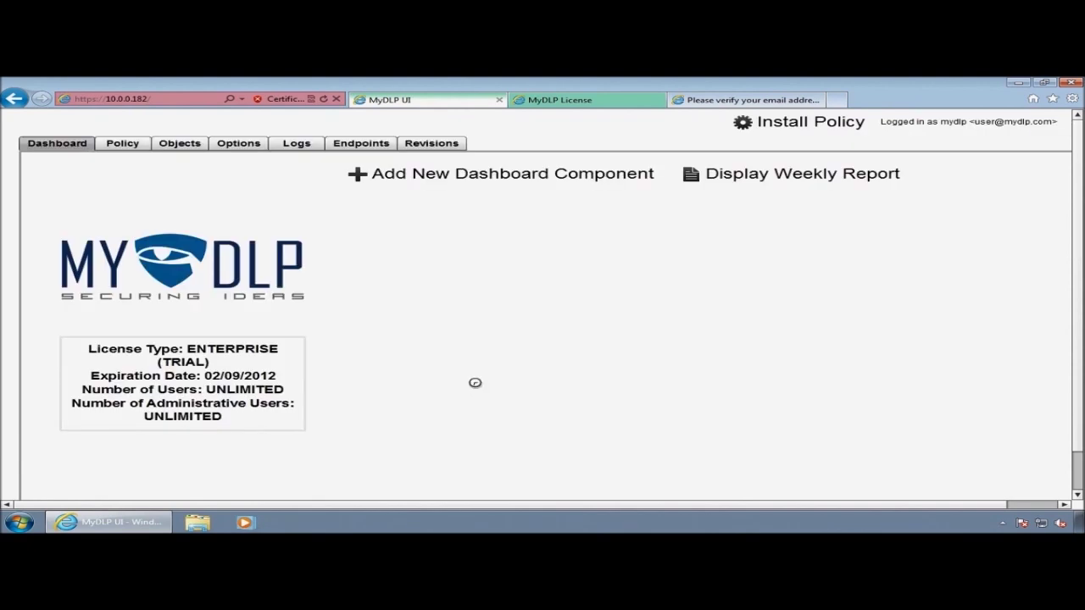
Step: Look through the Policy, Objects and Options pages of the MyDLP web UI
click(123, 148)
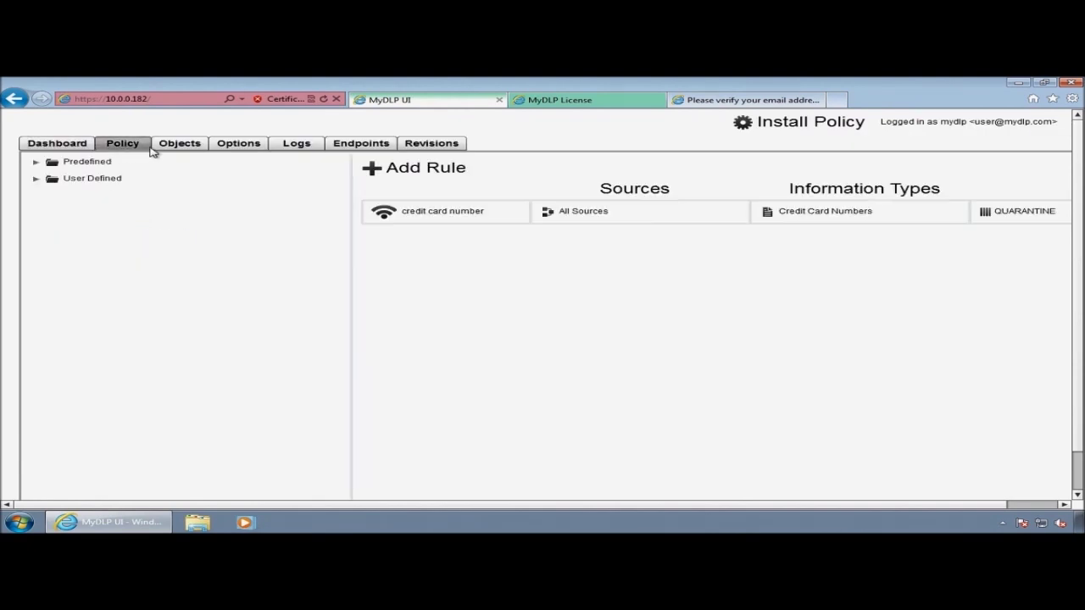
click(179, 146)
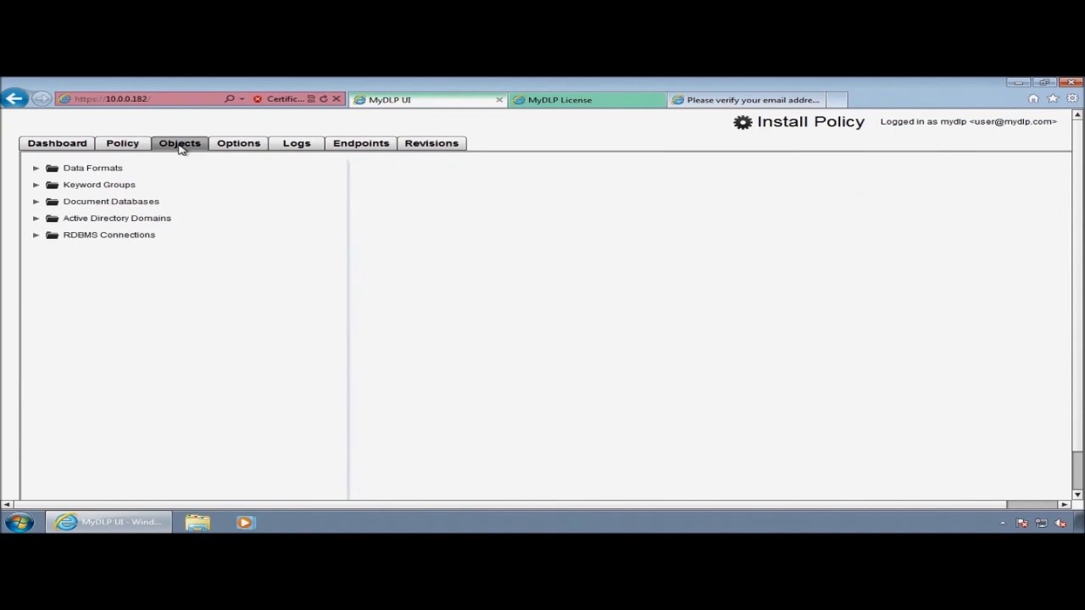
click(242, 145)
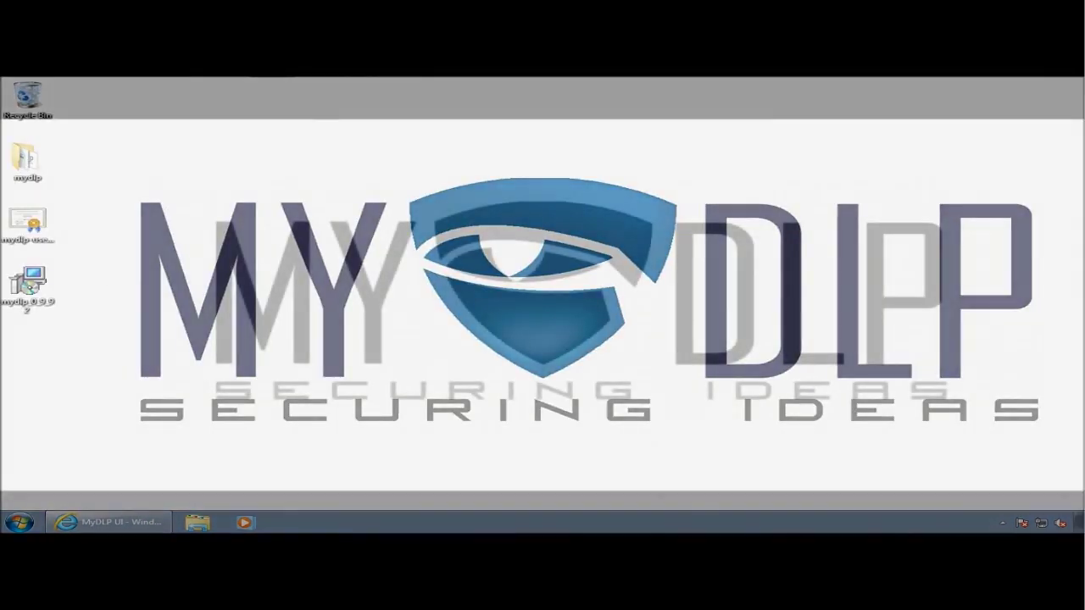